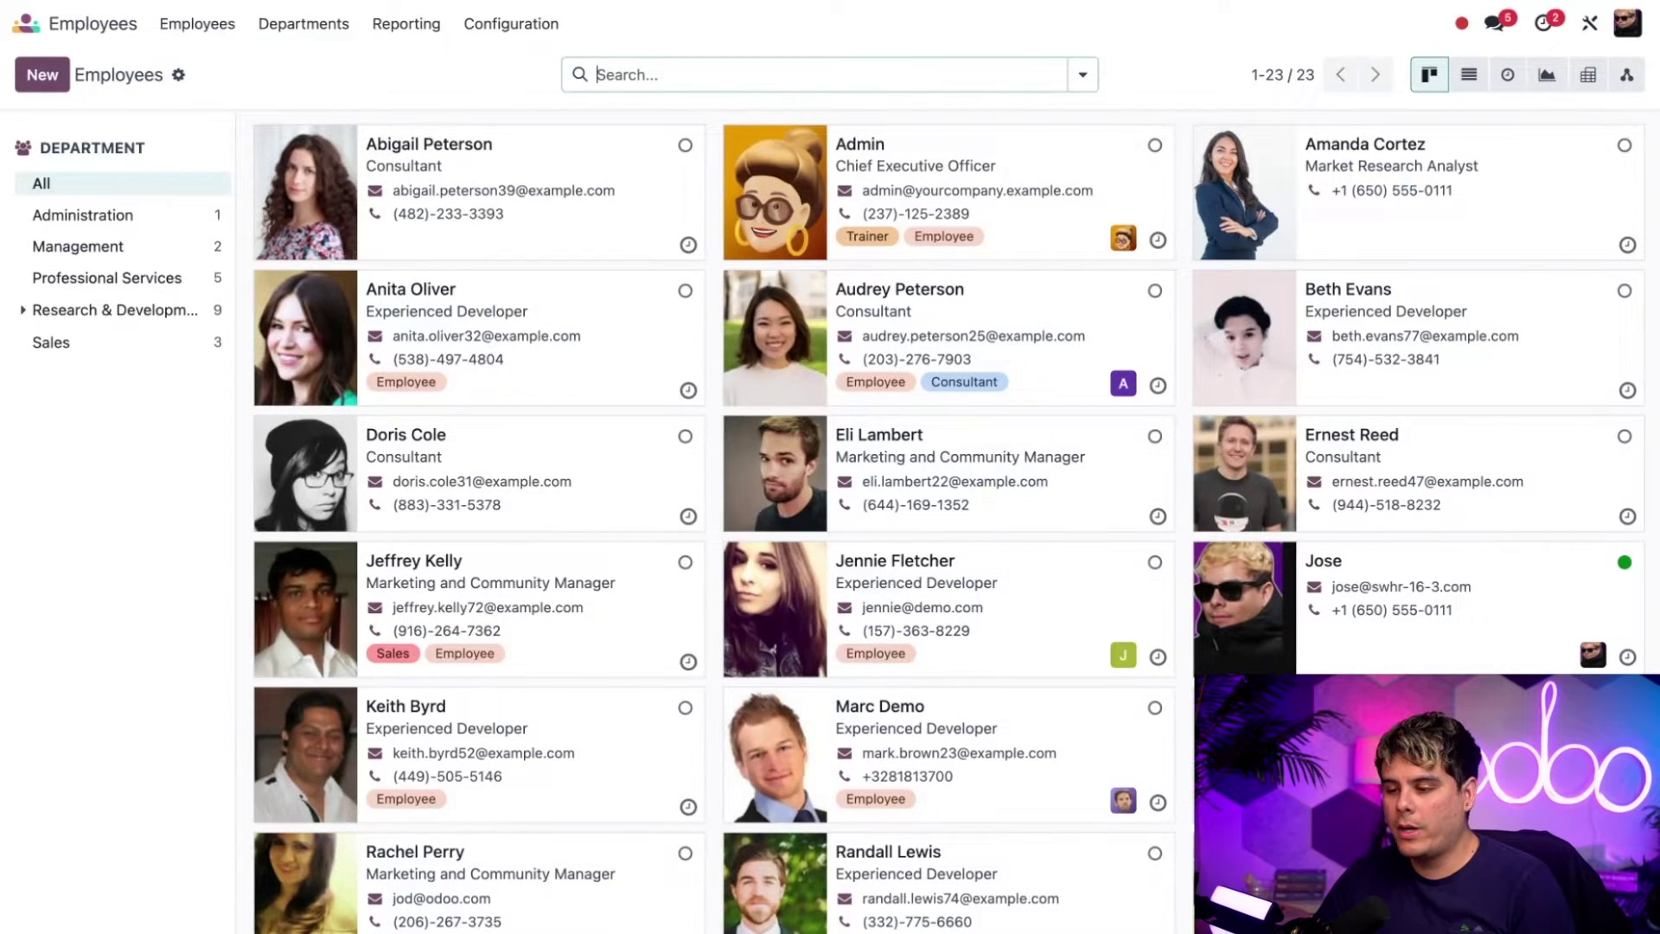
- Look over the Employees settings, then open the Market Research Analyst's record from the directory
left_click(511, 24)
left_click(517, 62)
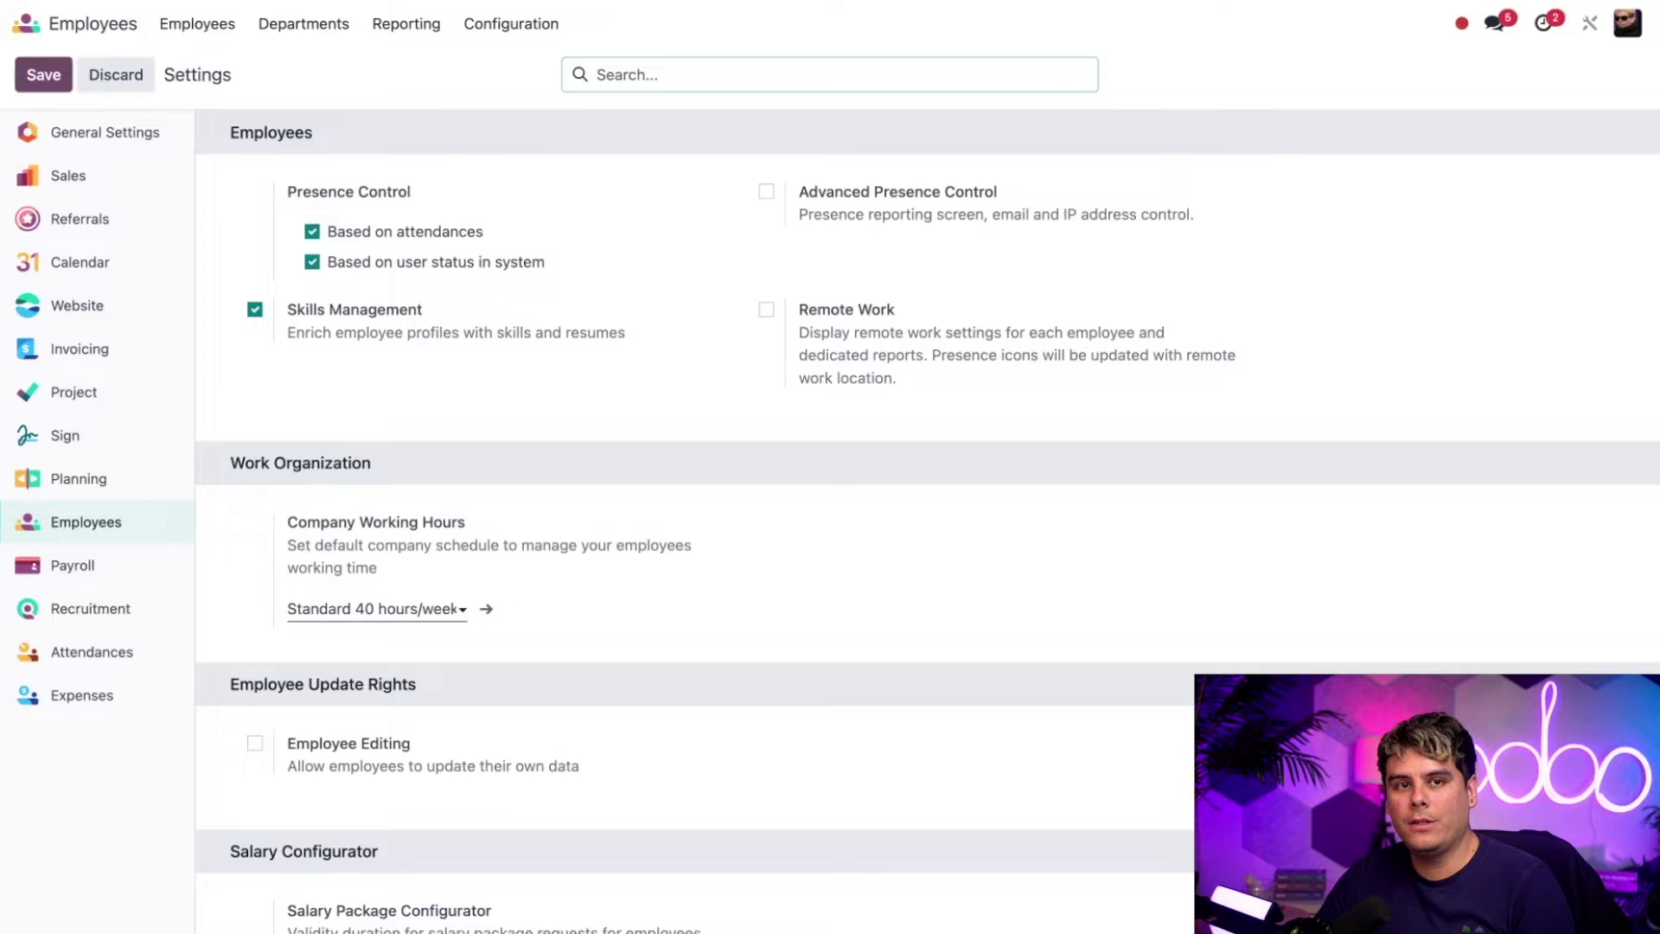
left_click(190, 26)
left_click(203, 64)
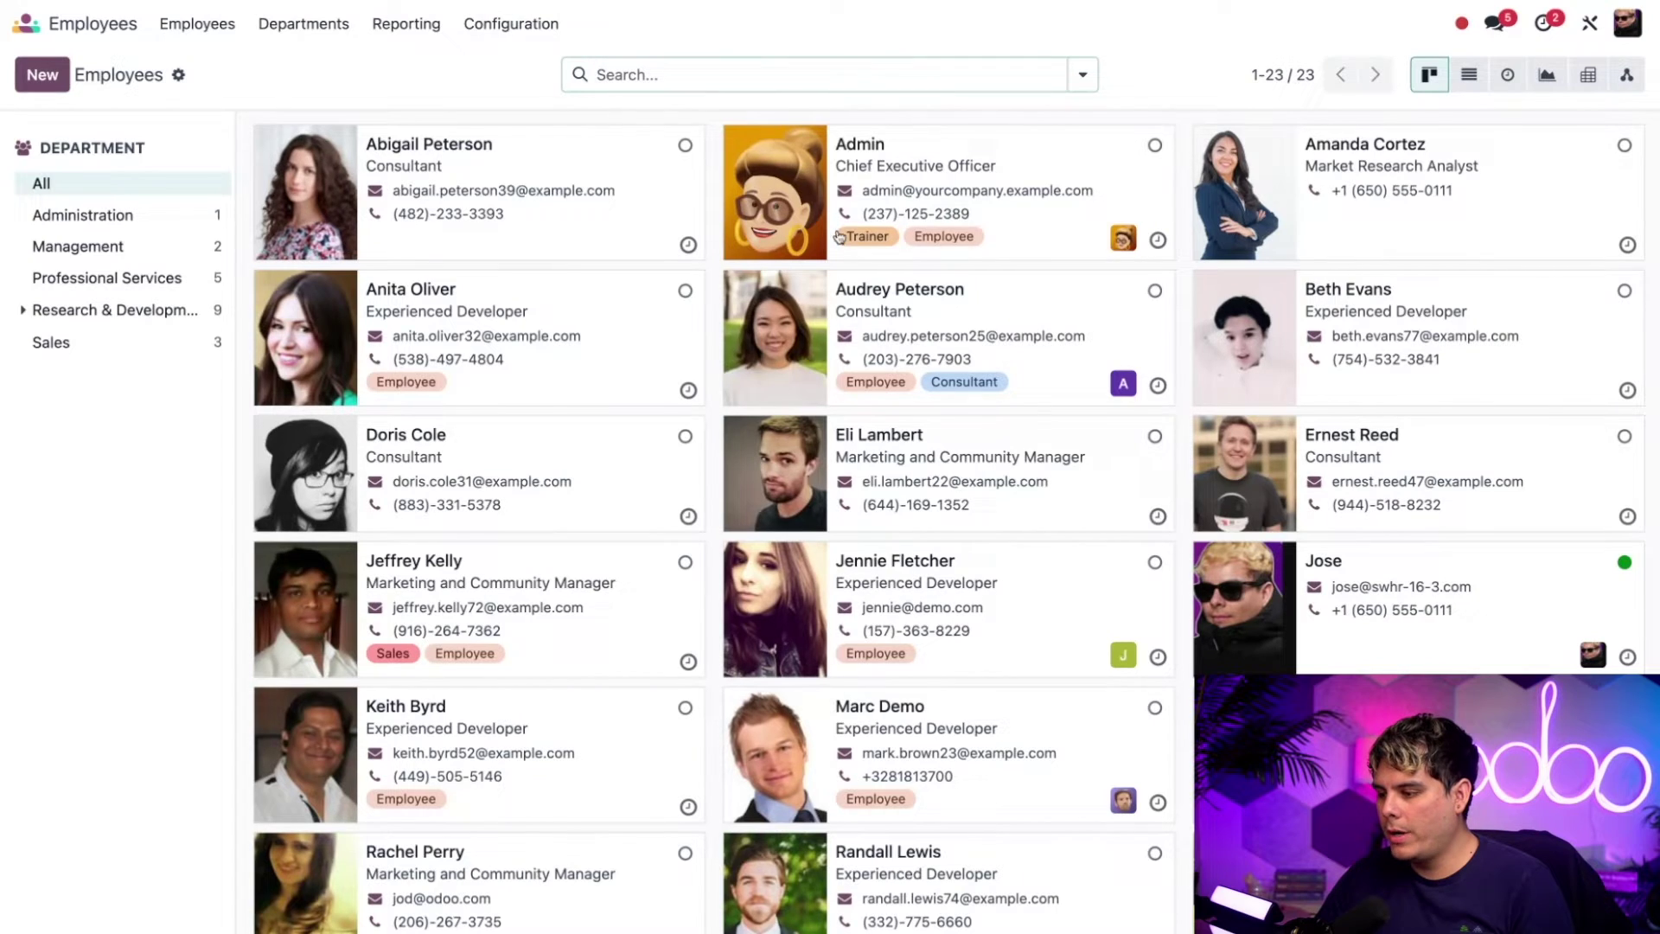
left_click(1240, 196)
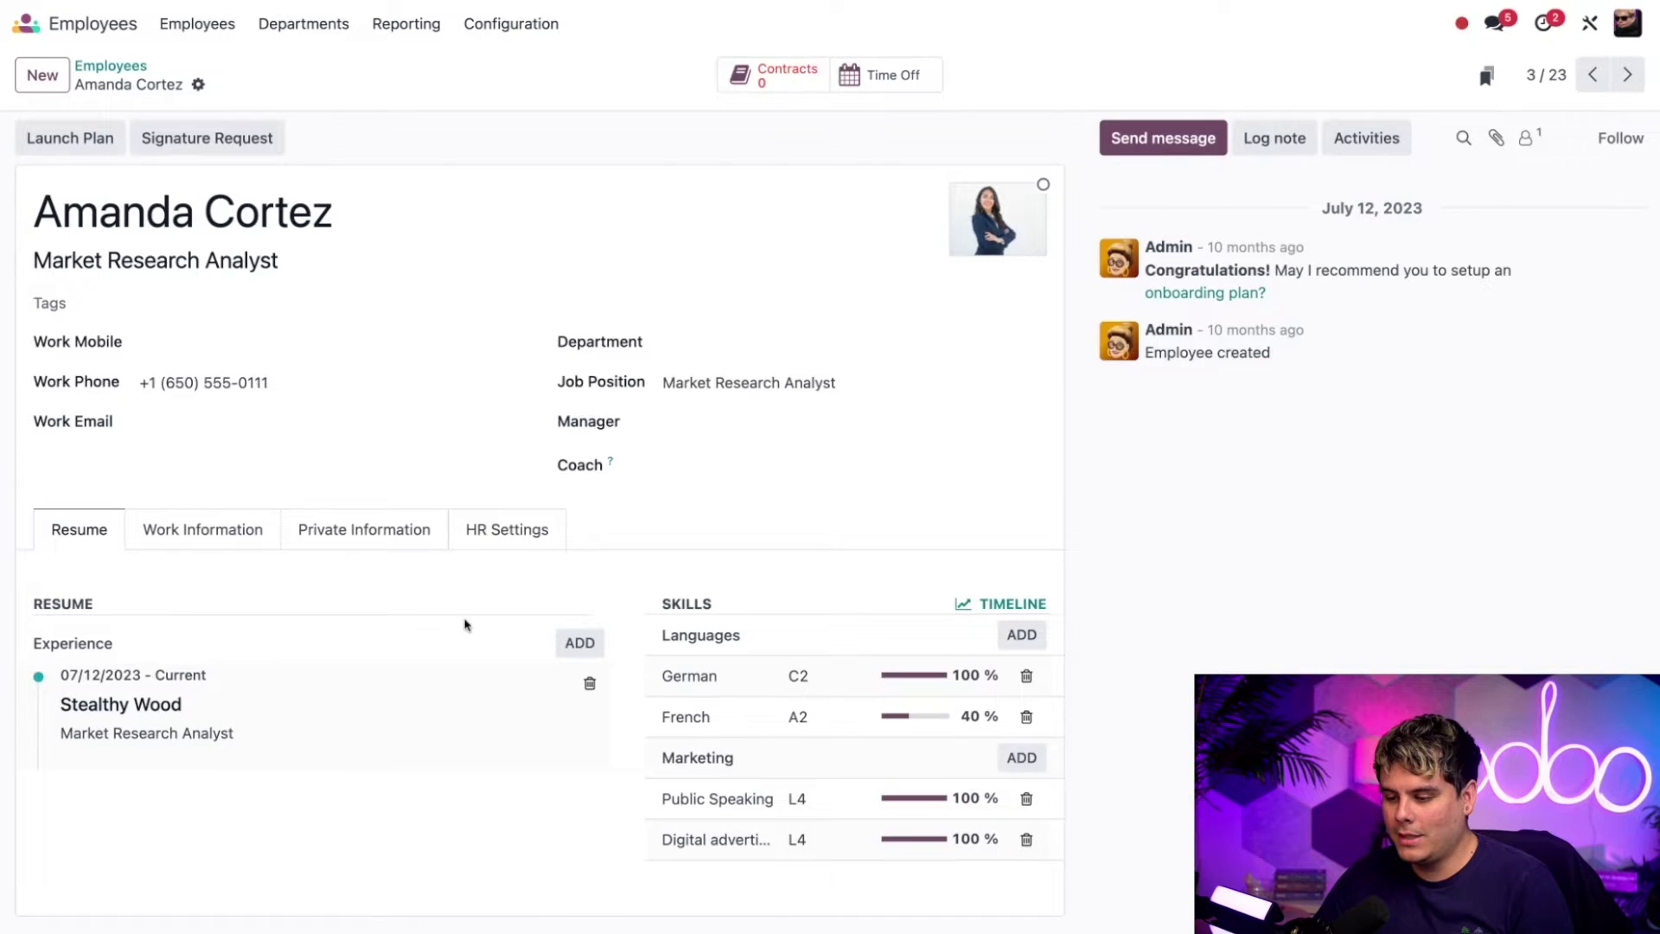
- Add a resume line titled 'Internship' with type Experience and Classic display
left_click(591, 647)
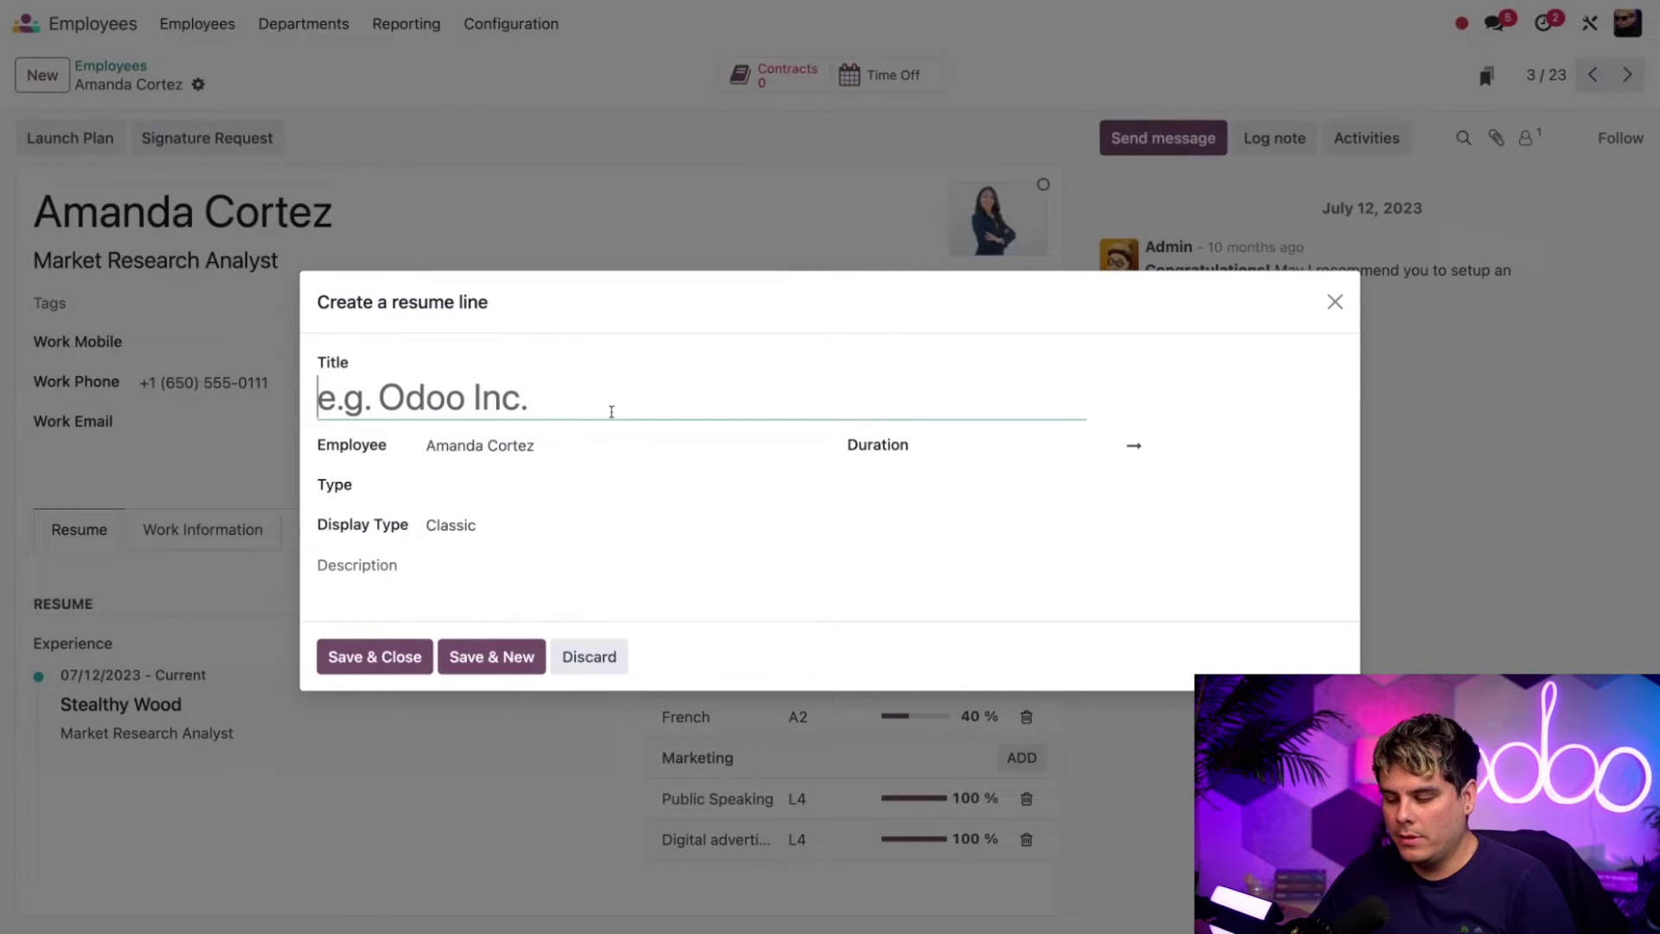
type("Internship")
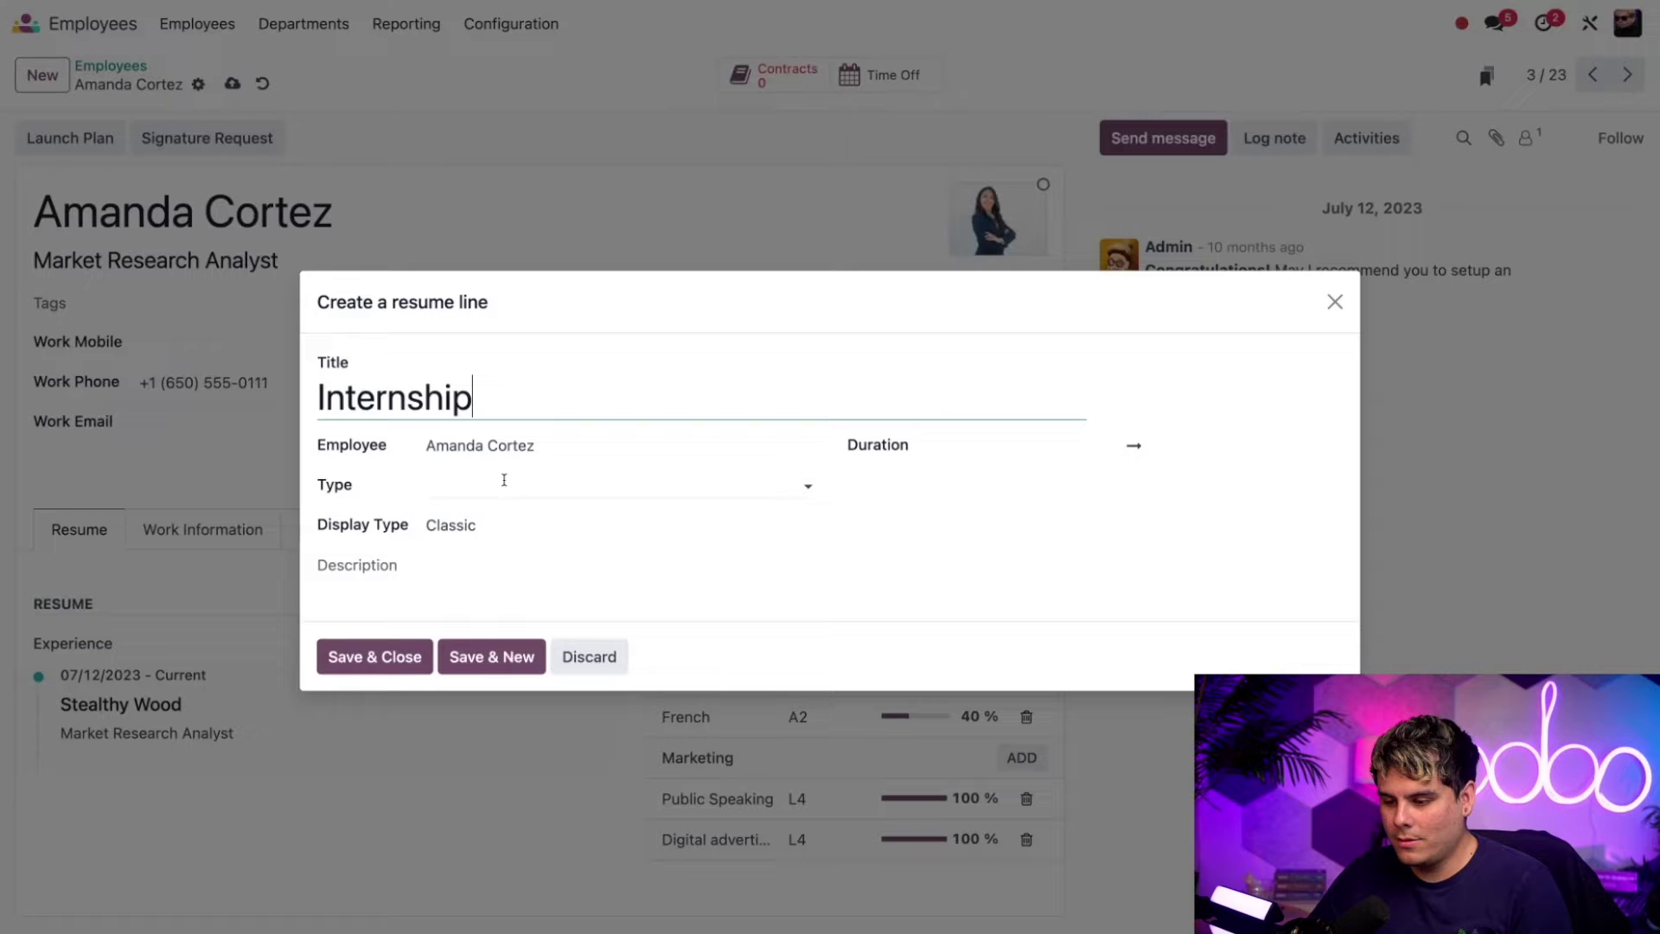
left_click(499, 482)
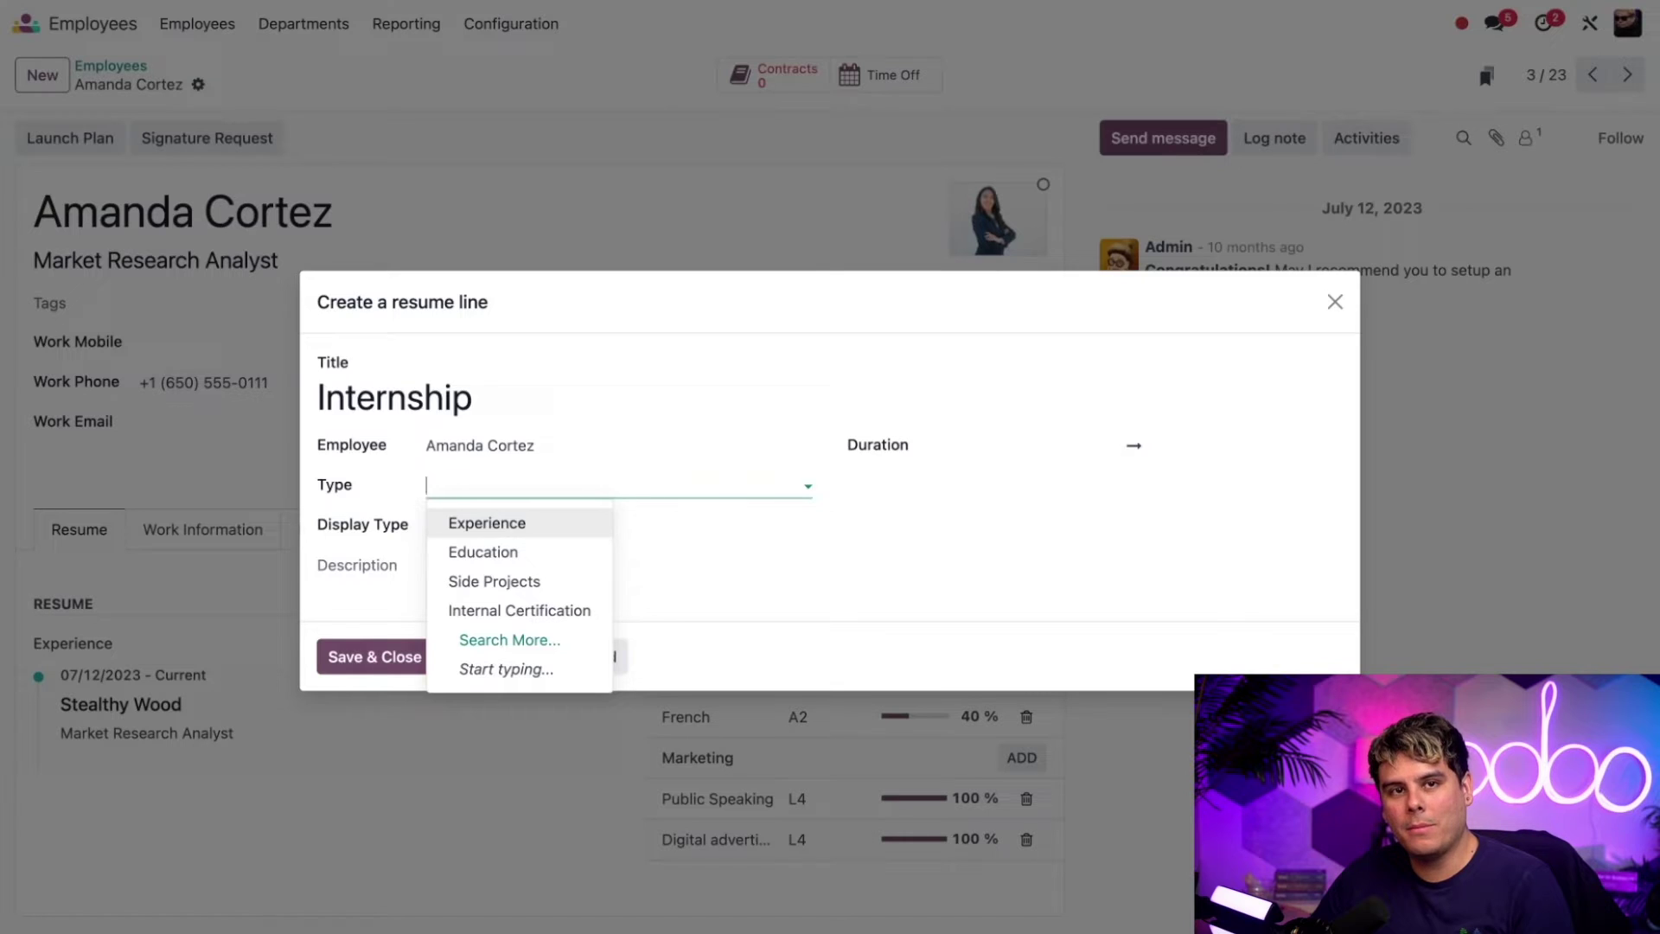
type("e")
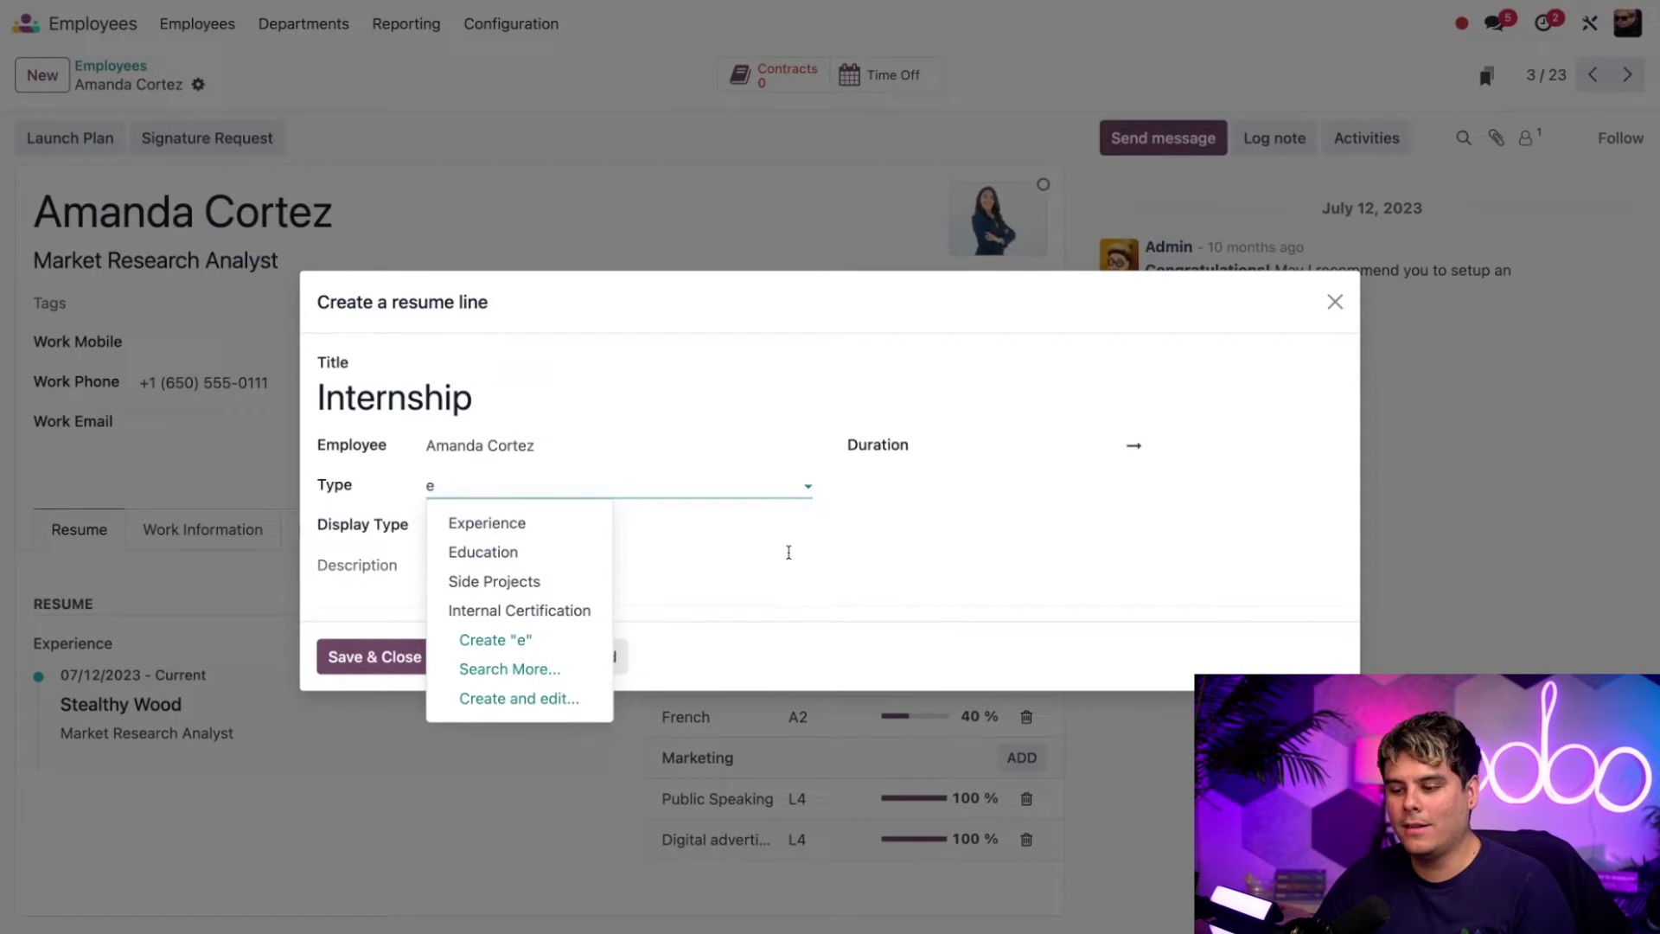
left_click(552, 524)
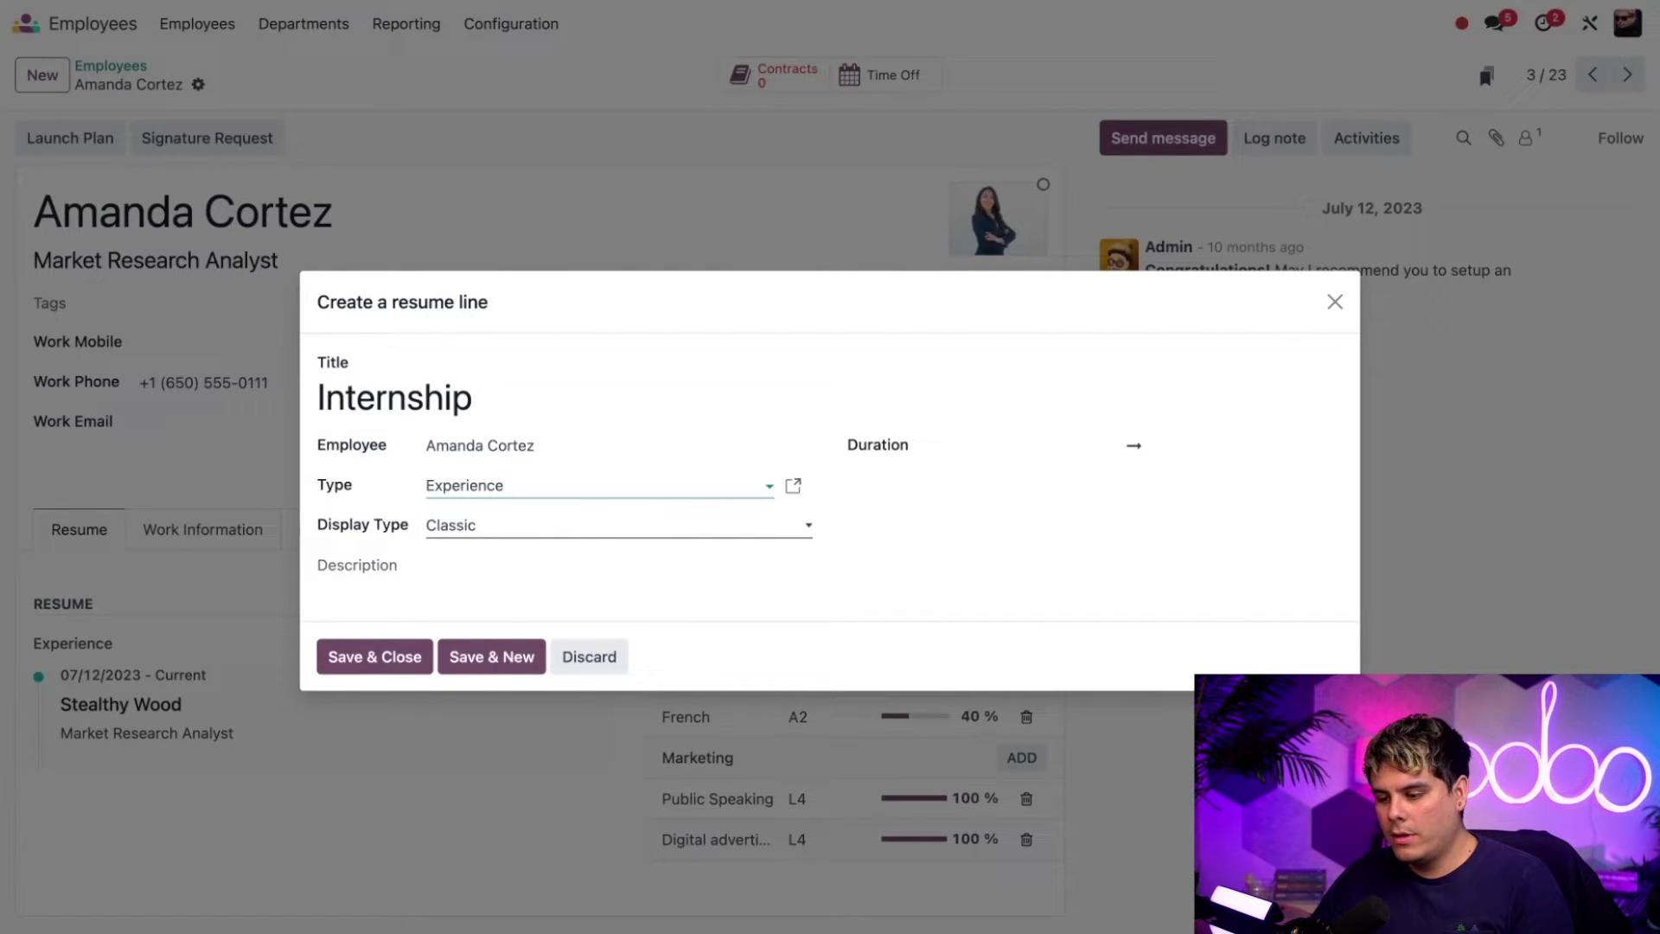
key("Tab")
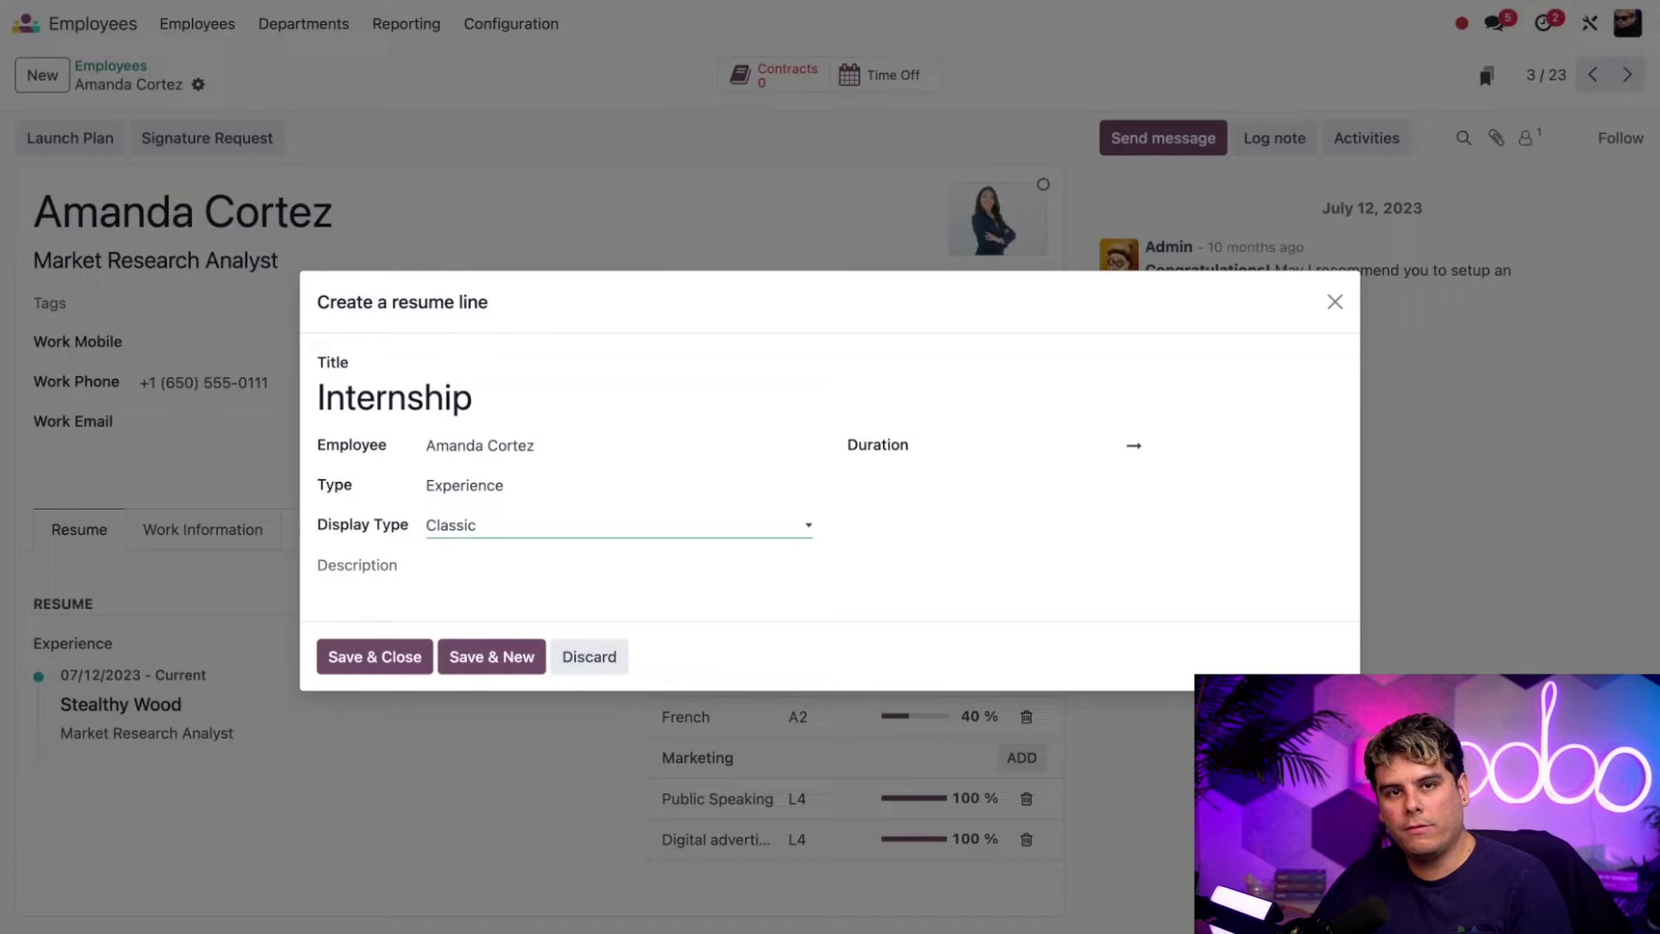
key("Down")
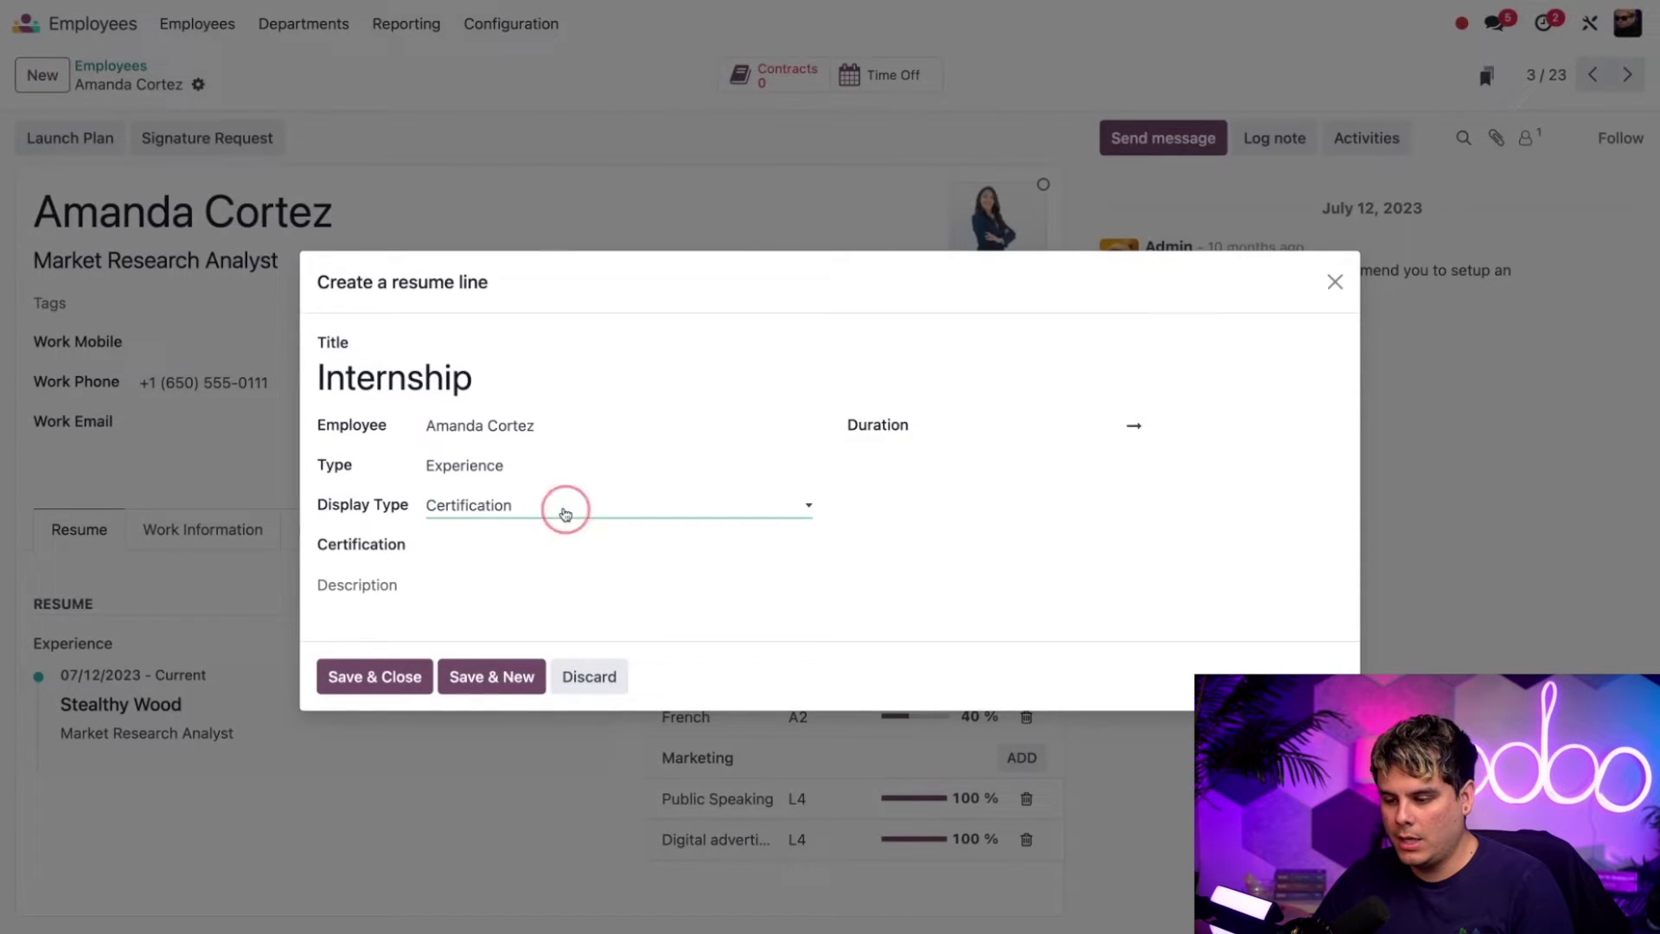
key("Up")
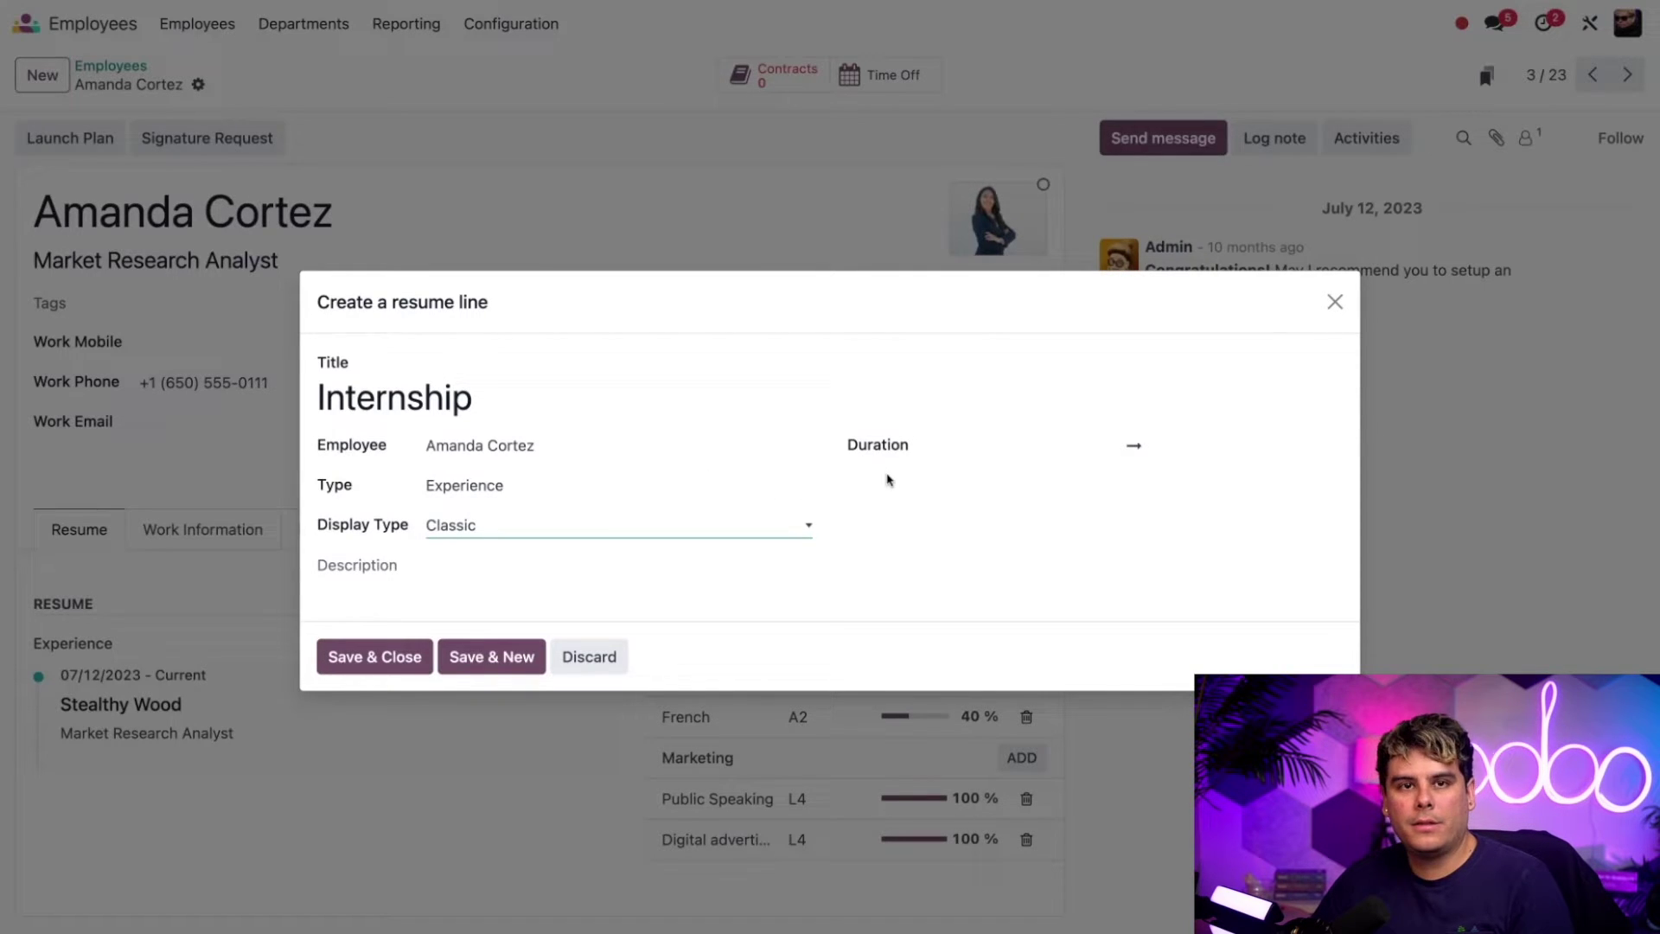
- Set the Internship duration from 12/01/2020 to 01/31/2021
left_click(1051, 443)
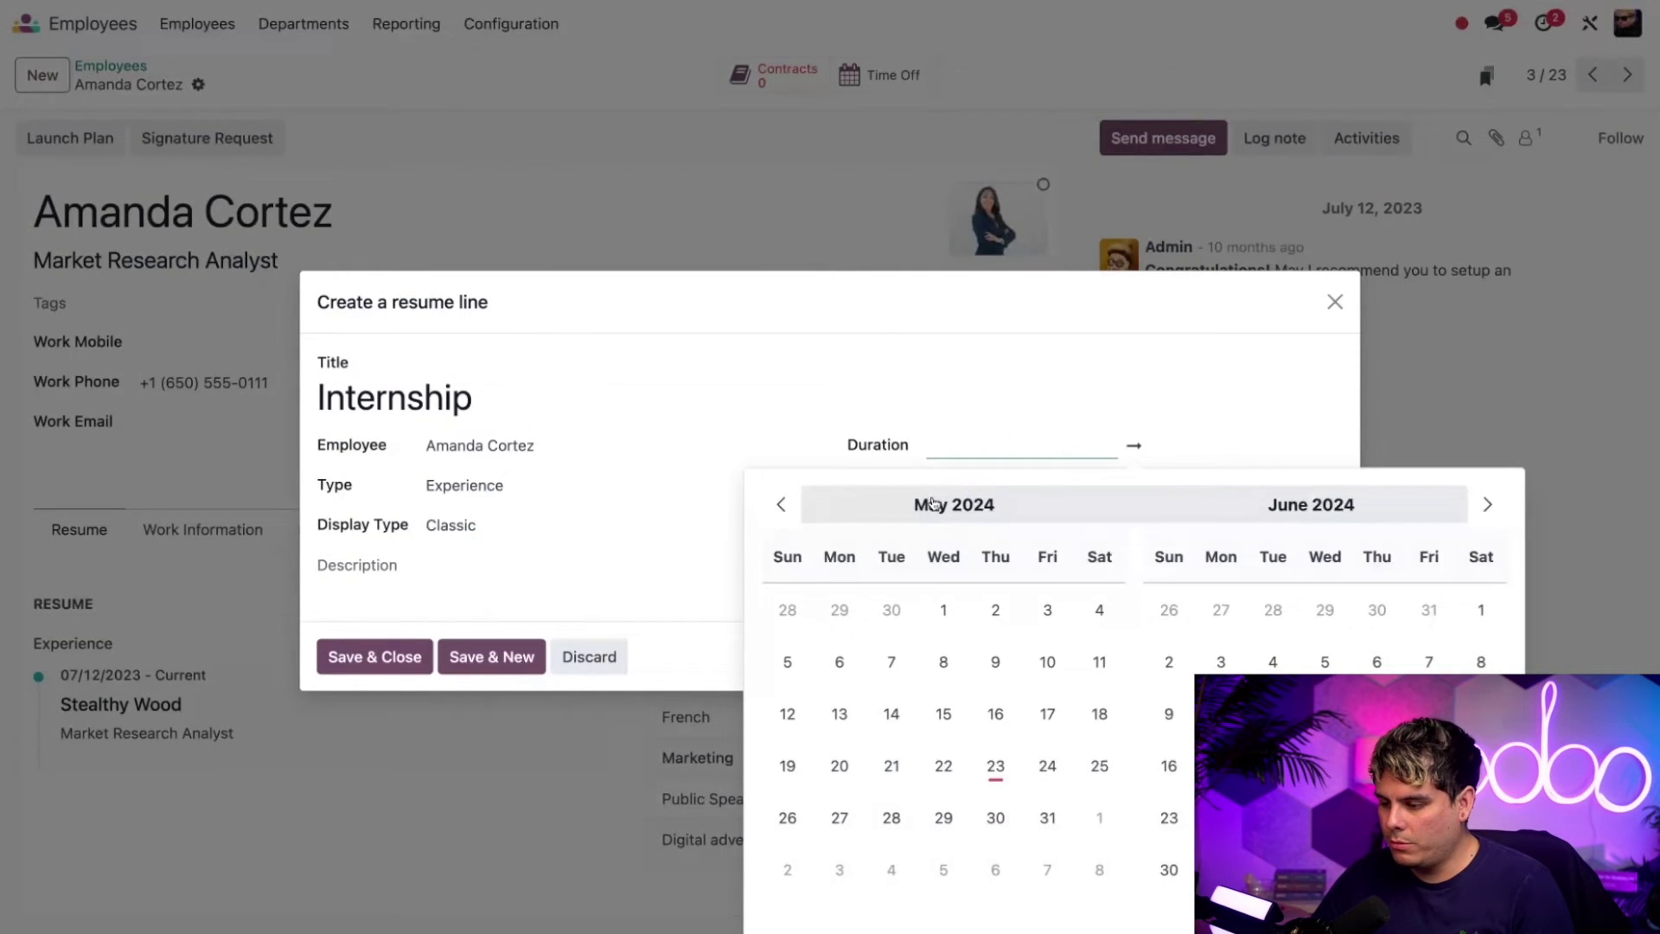
left_click(932, 505)
left_click(920, 508)
left_click(896, 576)
left_click(1065, 747)
left_click(891, 610)
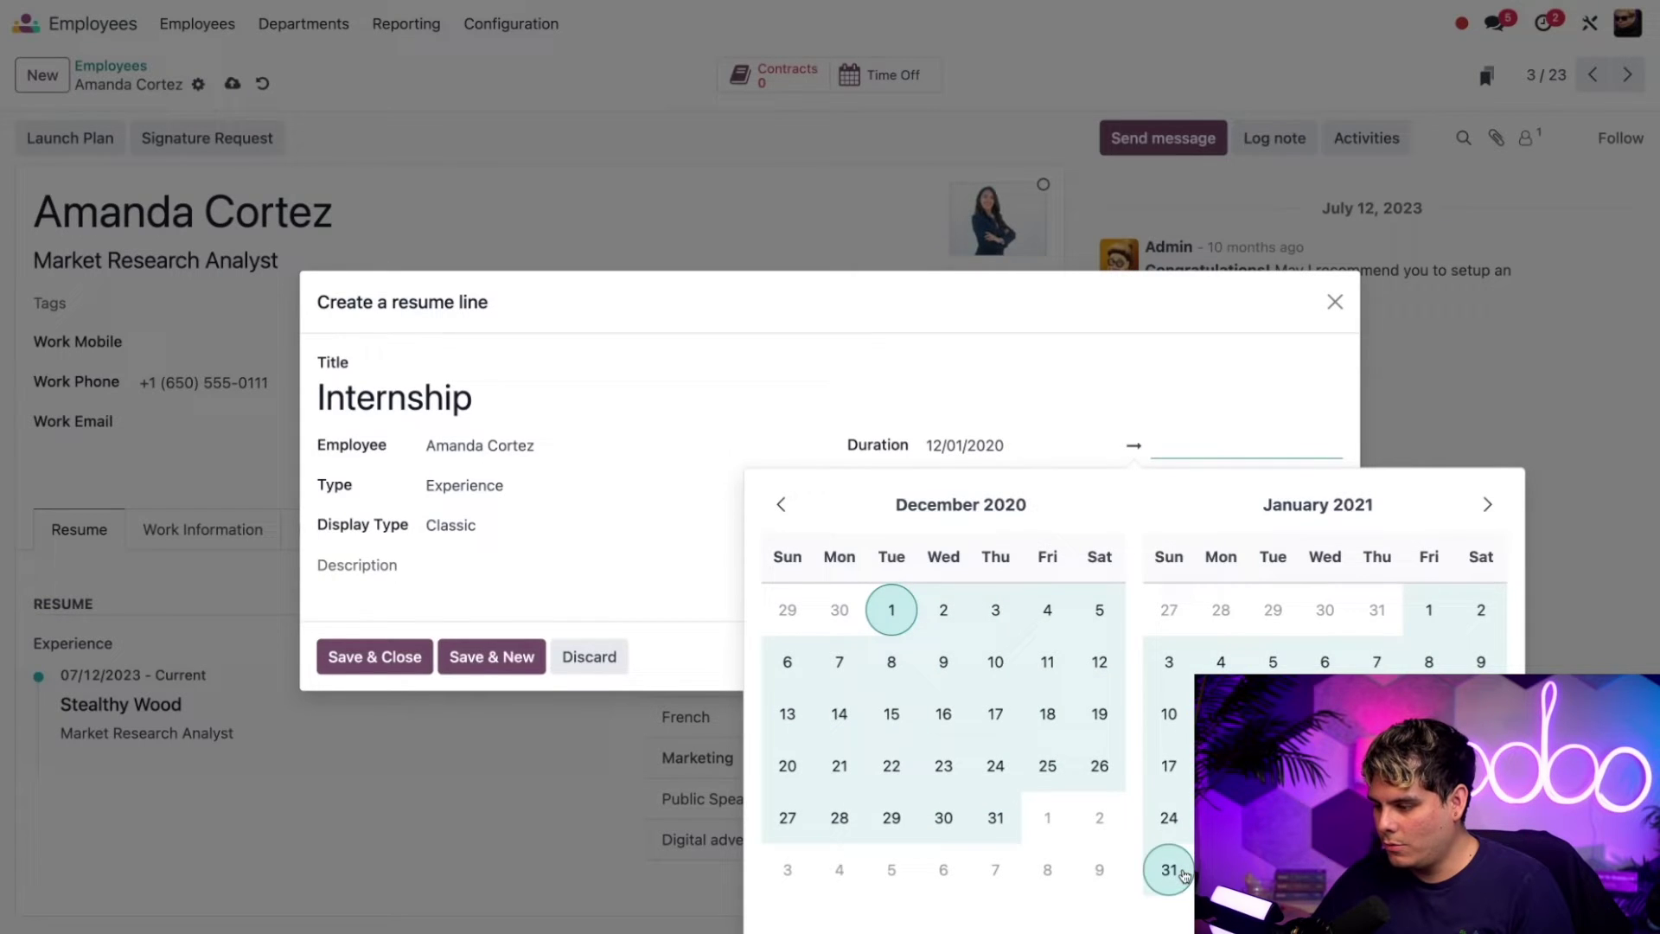
left_click(1182, 874)
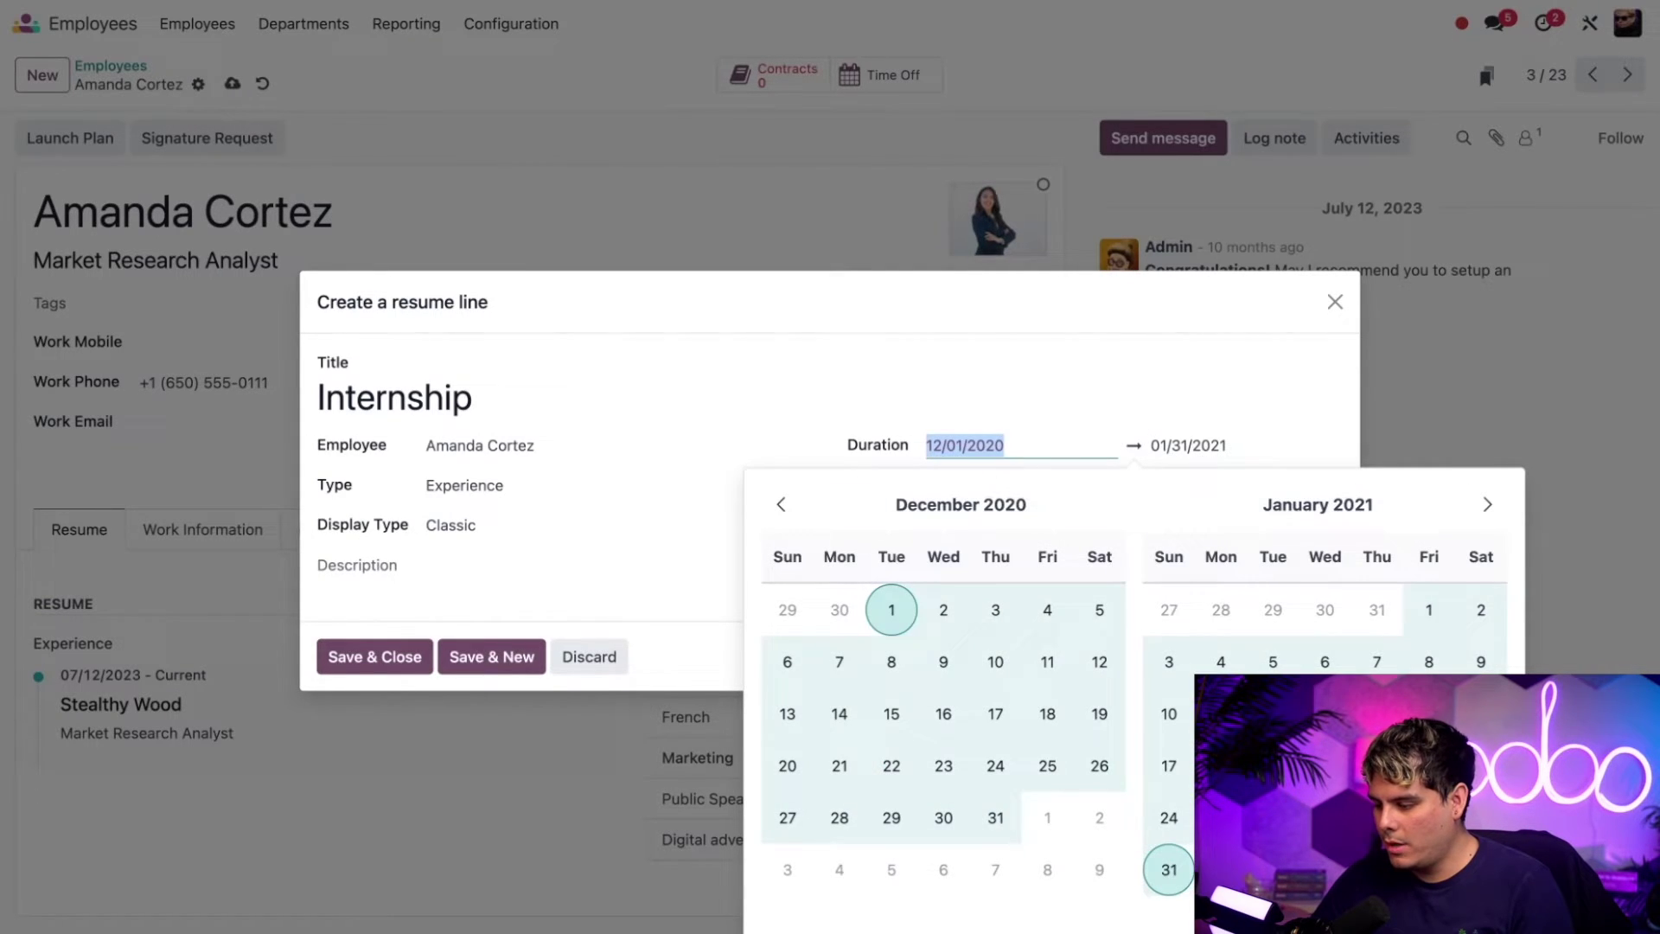
left_click(810, 584)
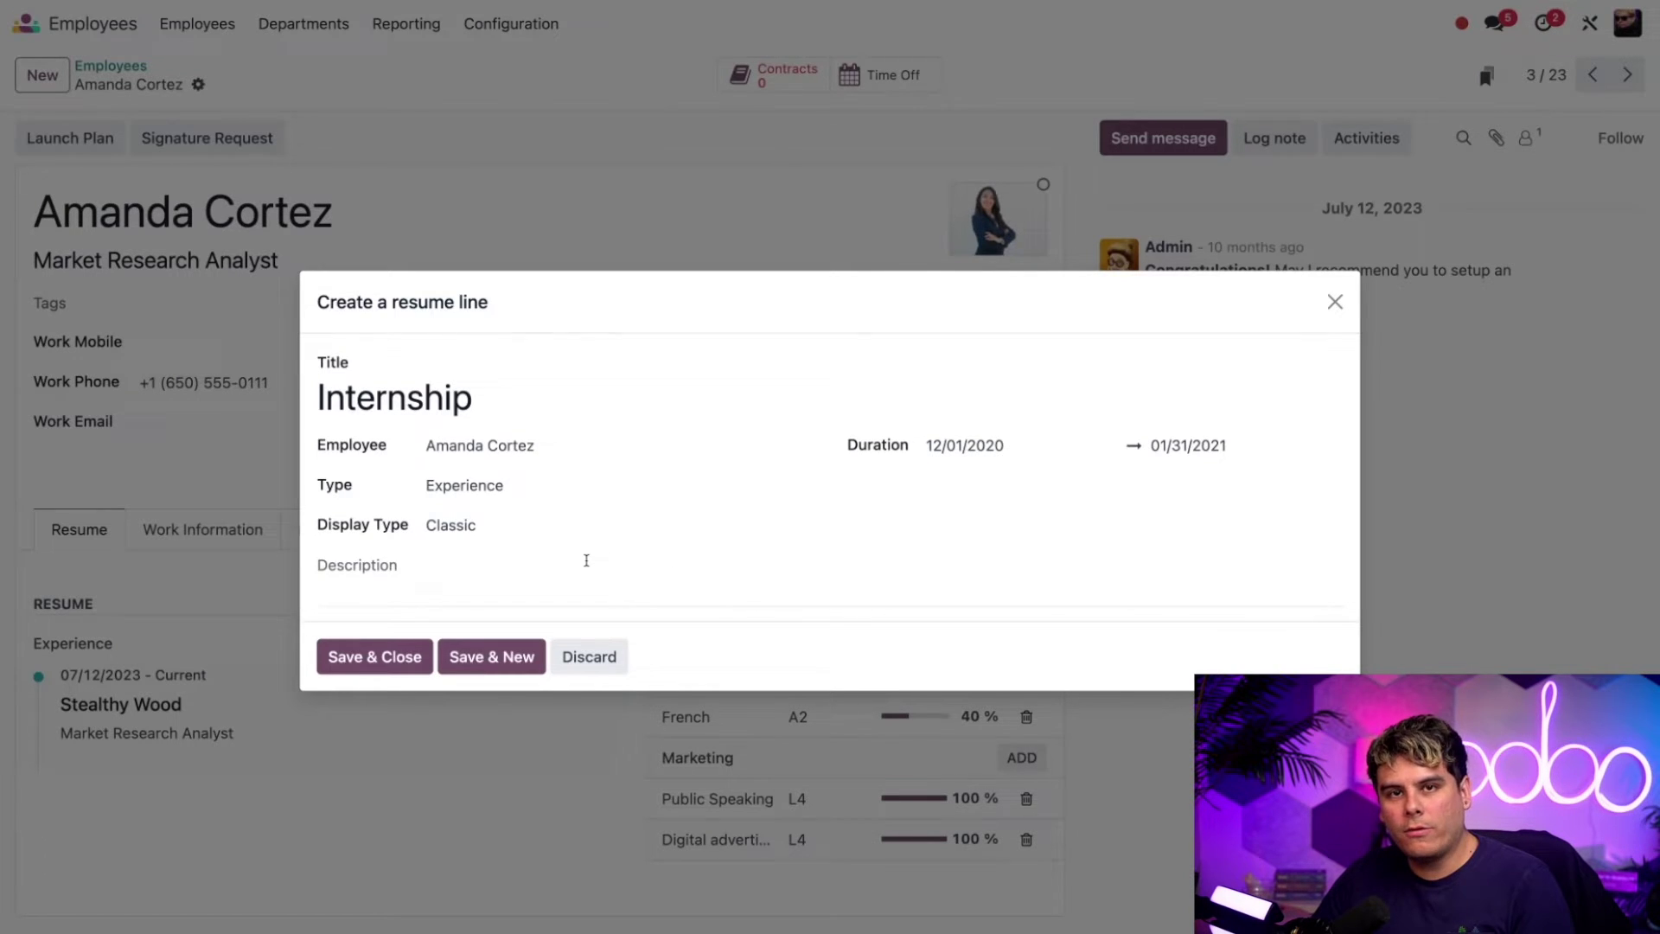
- Enter 'Odoo' as the description and save the Internship line
left_click(389, 565)
type("Odoo")
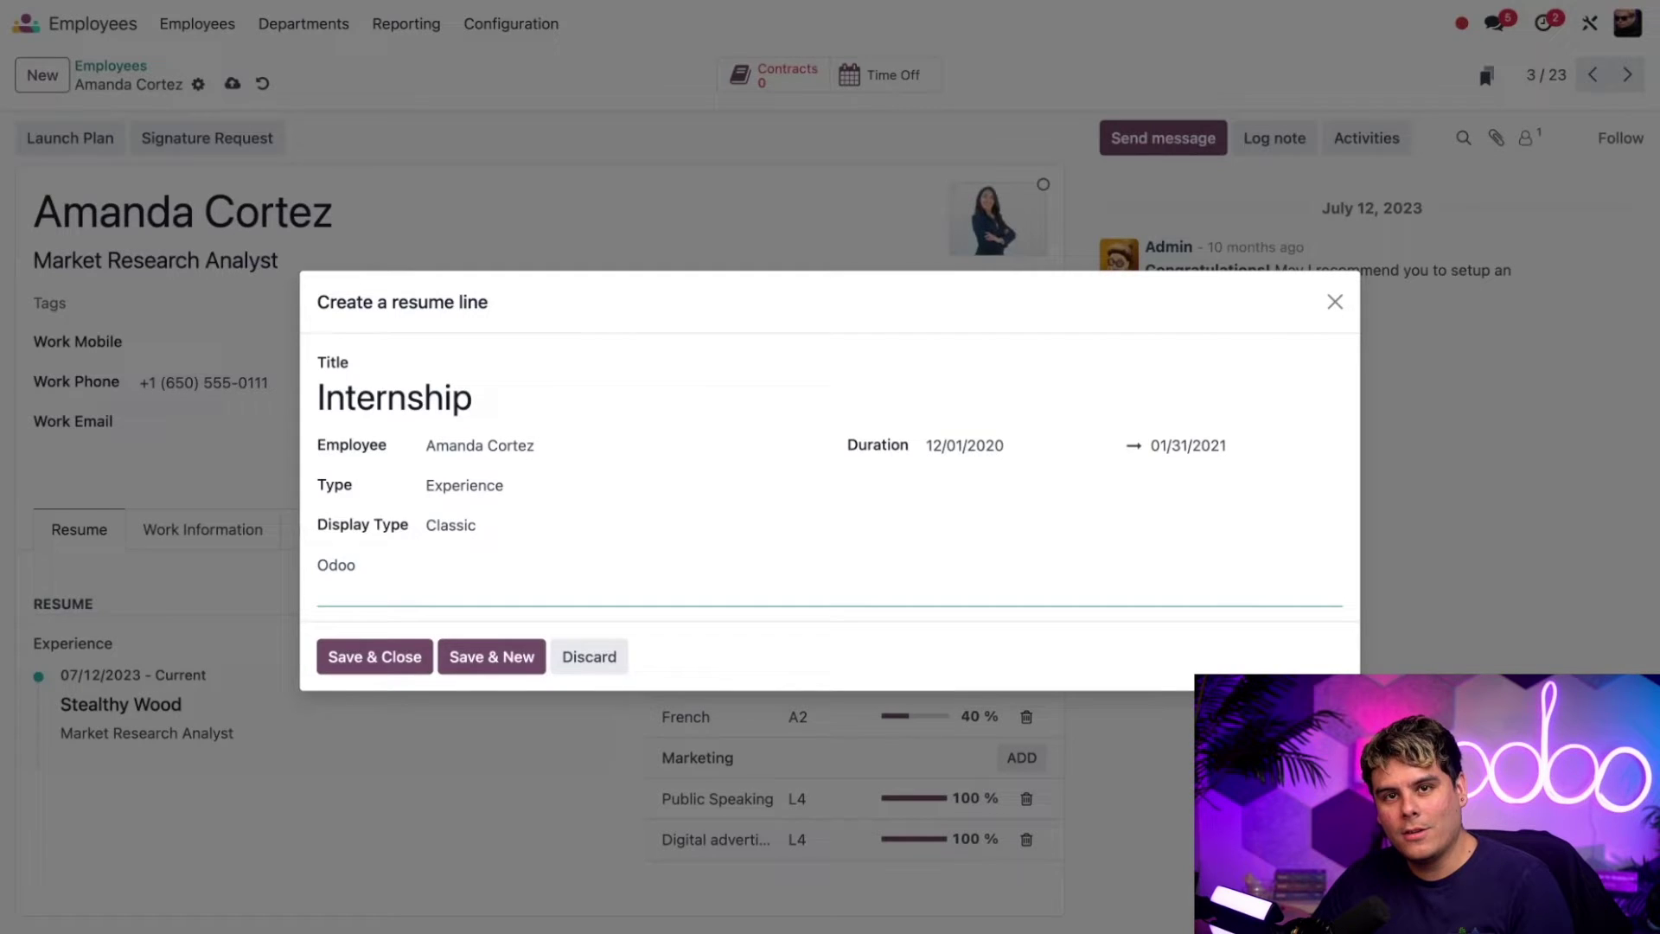
left_click(412, 644)
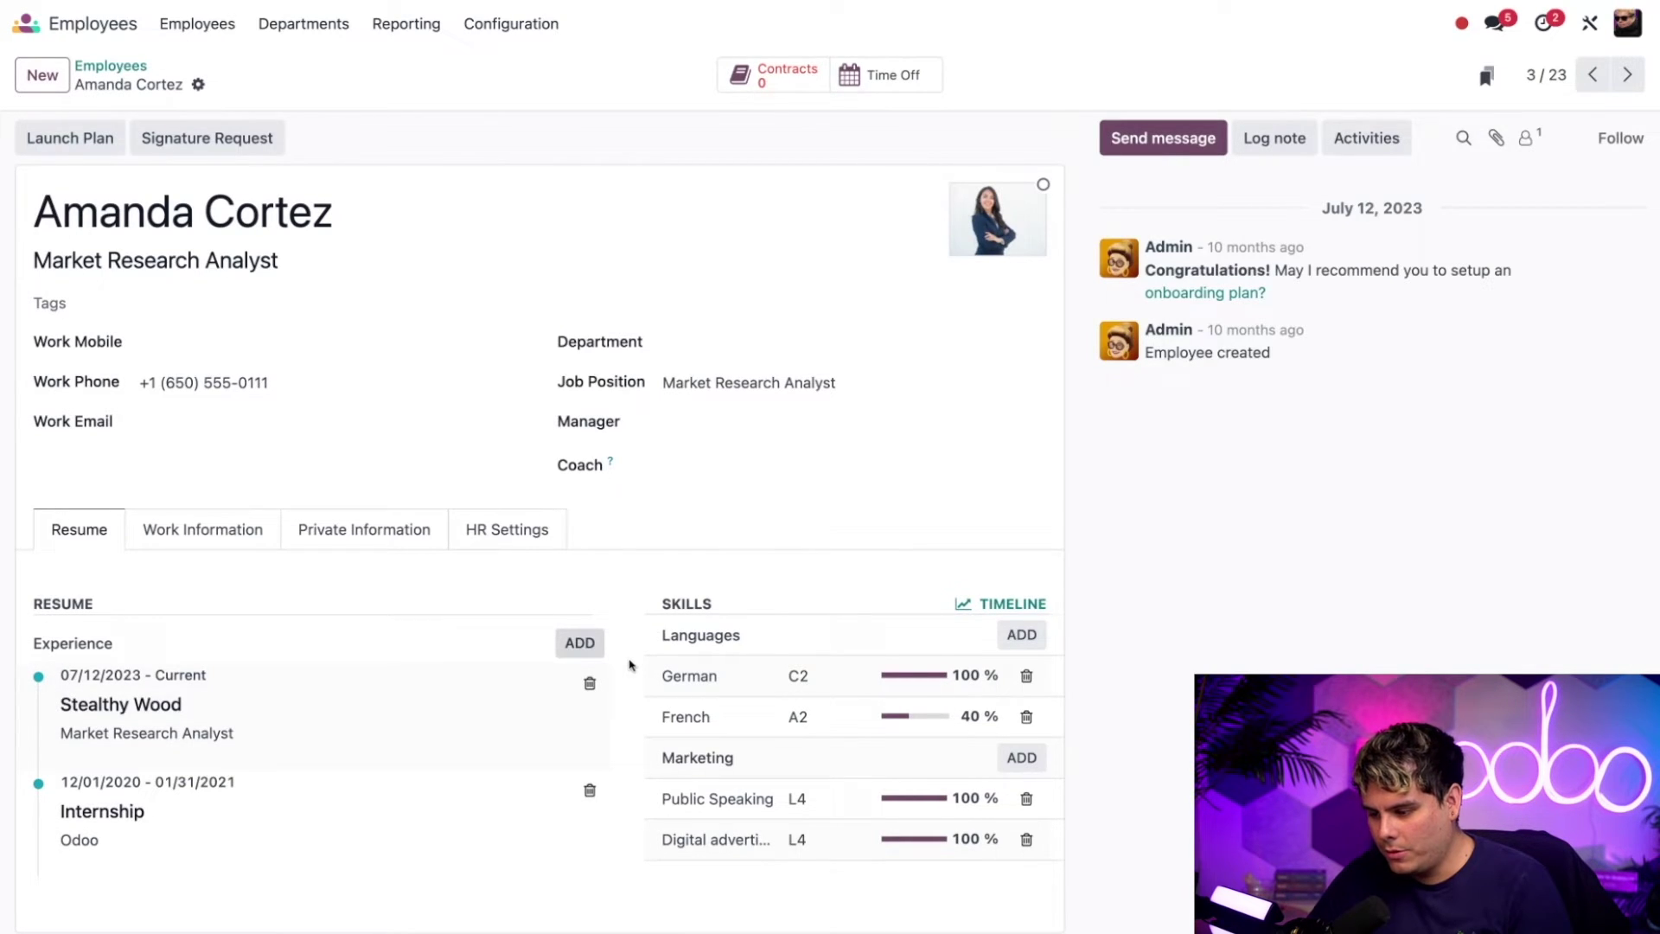
- Add another resume line of type Education titled 'UC Davis'
left_click(580, 643)
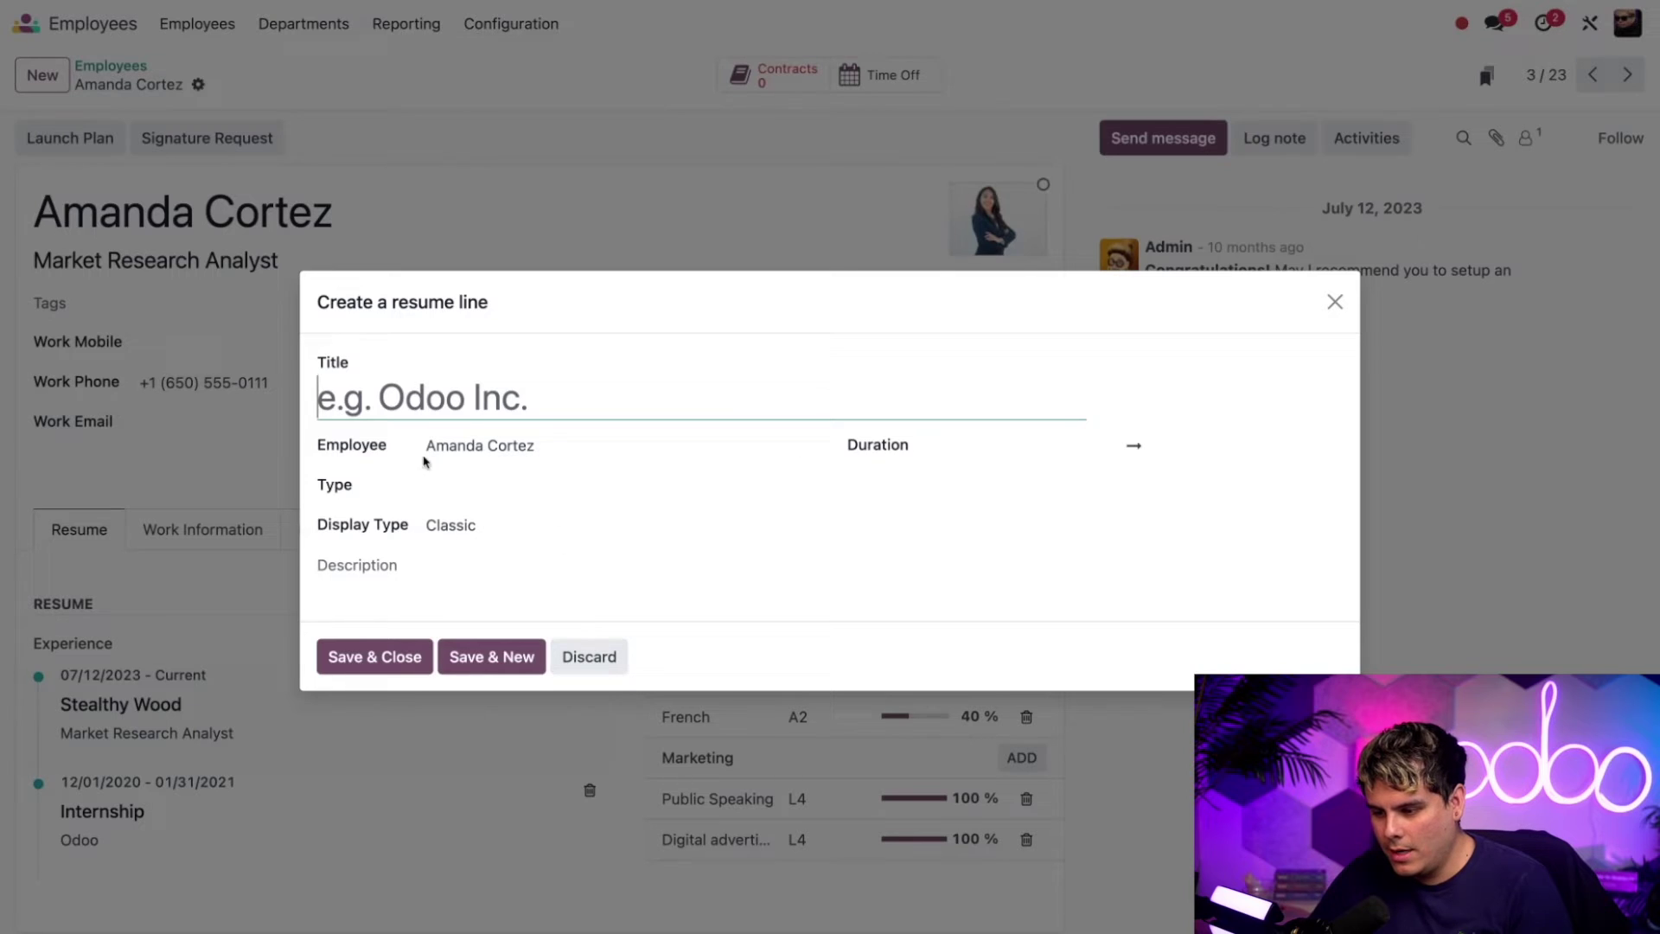
left_click(448, 478)
left_click(473, 551)
left_click(529, 395)
type("UC Davis")
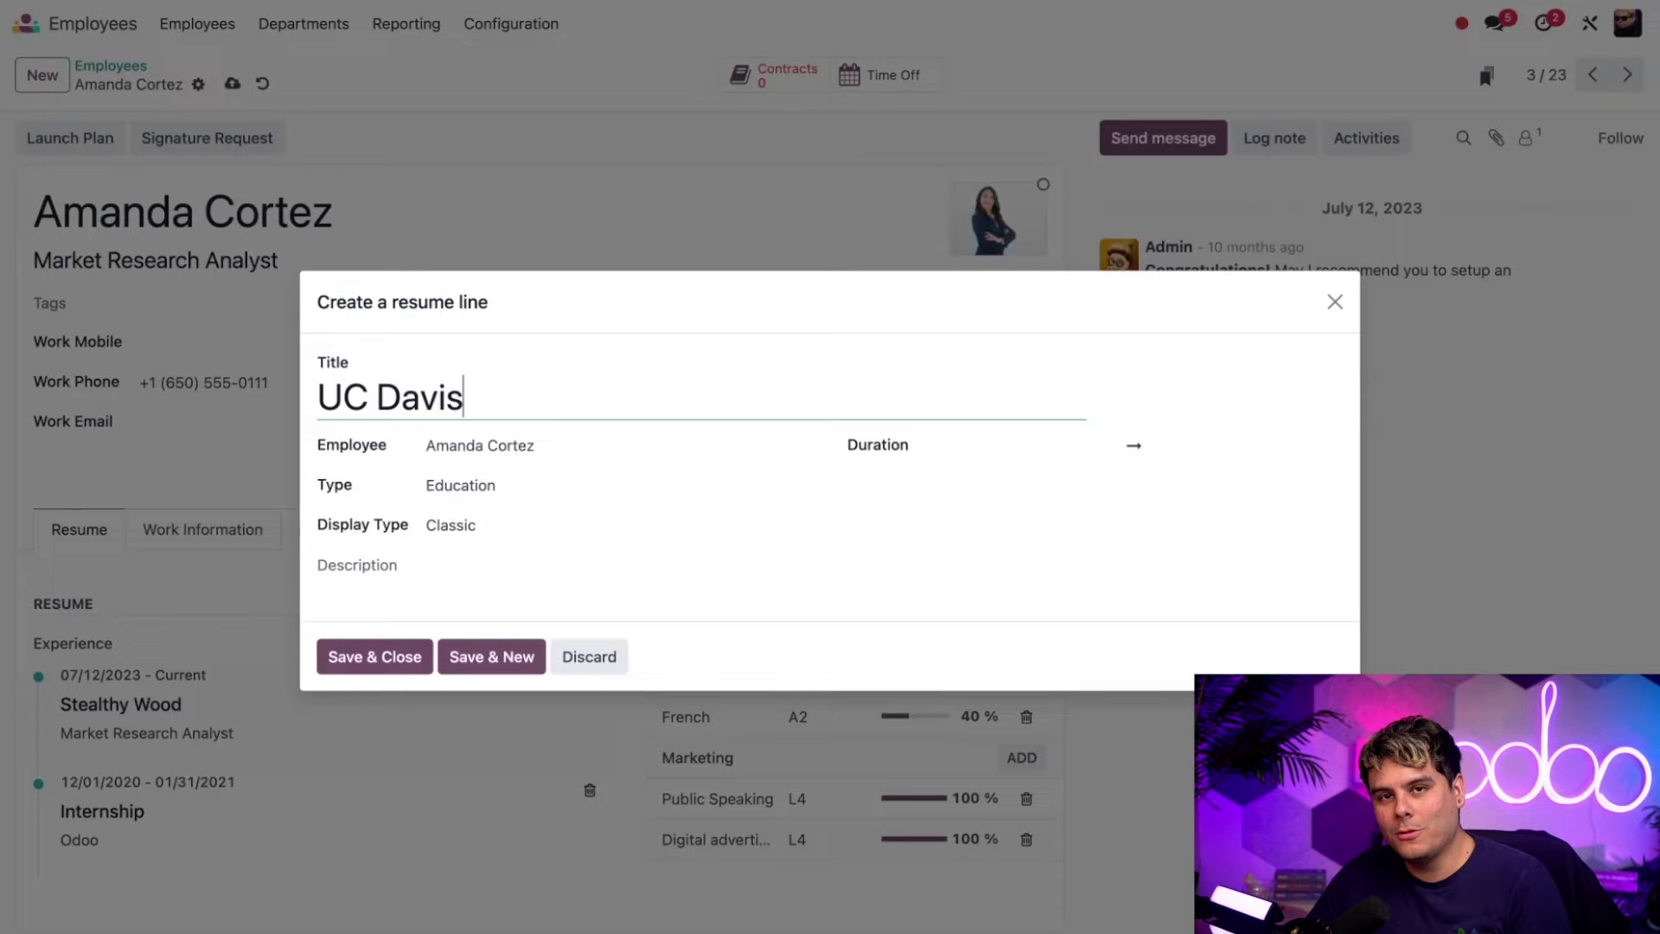
left_click(1008, 451)
- Set the UC Davis duration from 09/01/2016 to 06/30/2020
left_click(961, 504)
left_click(960, 504)
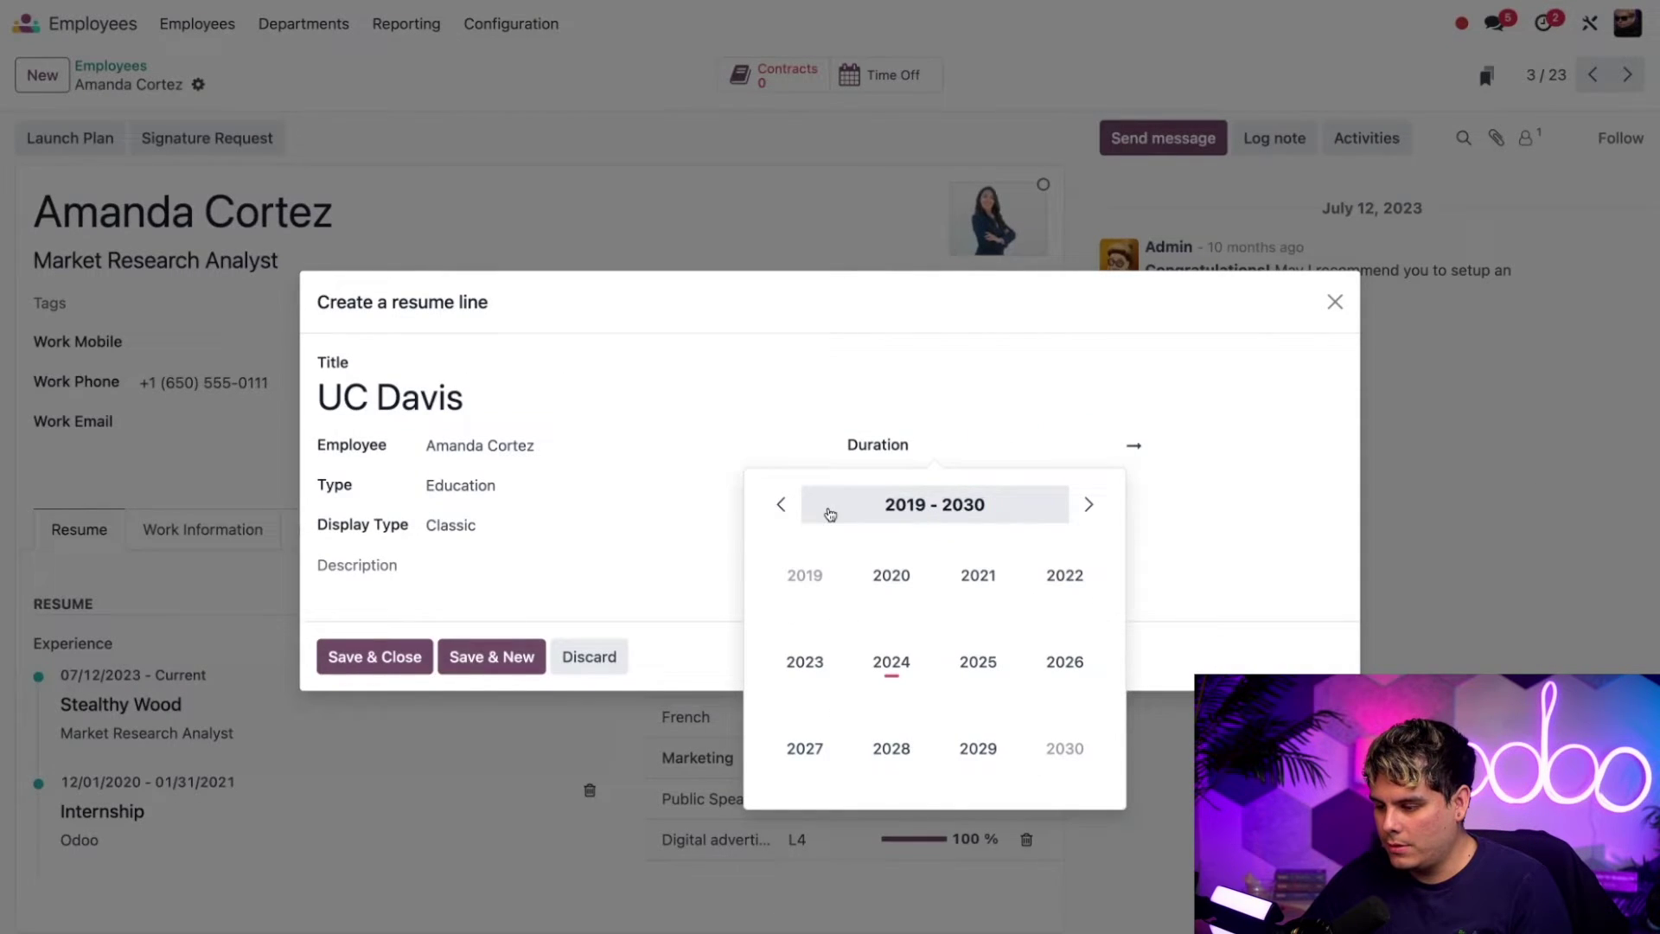
left_click(781, 504)
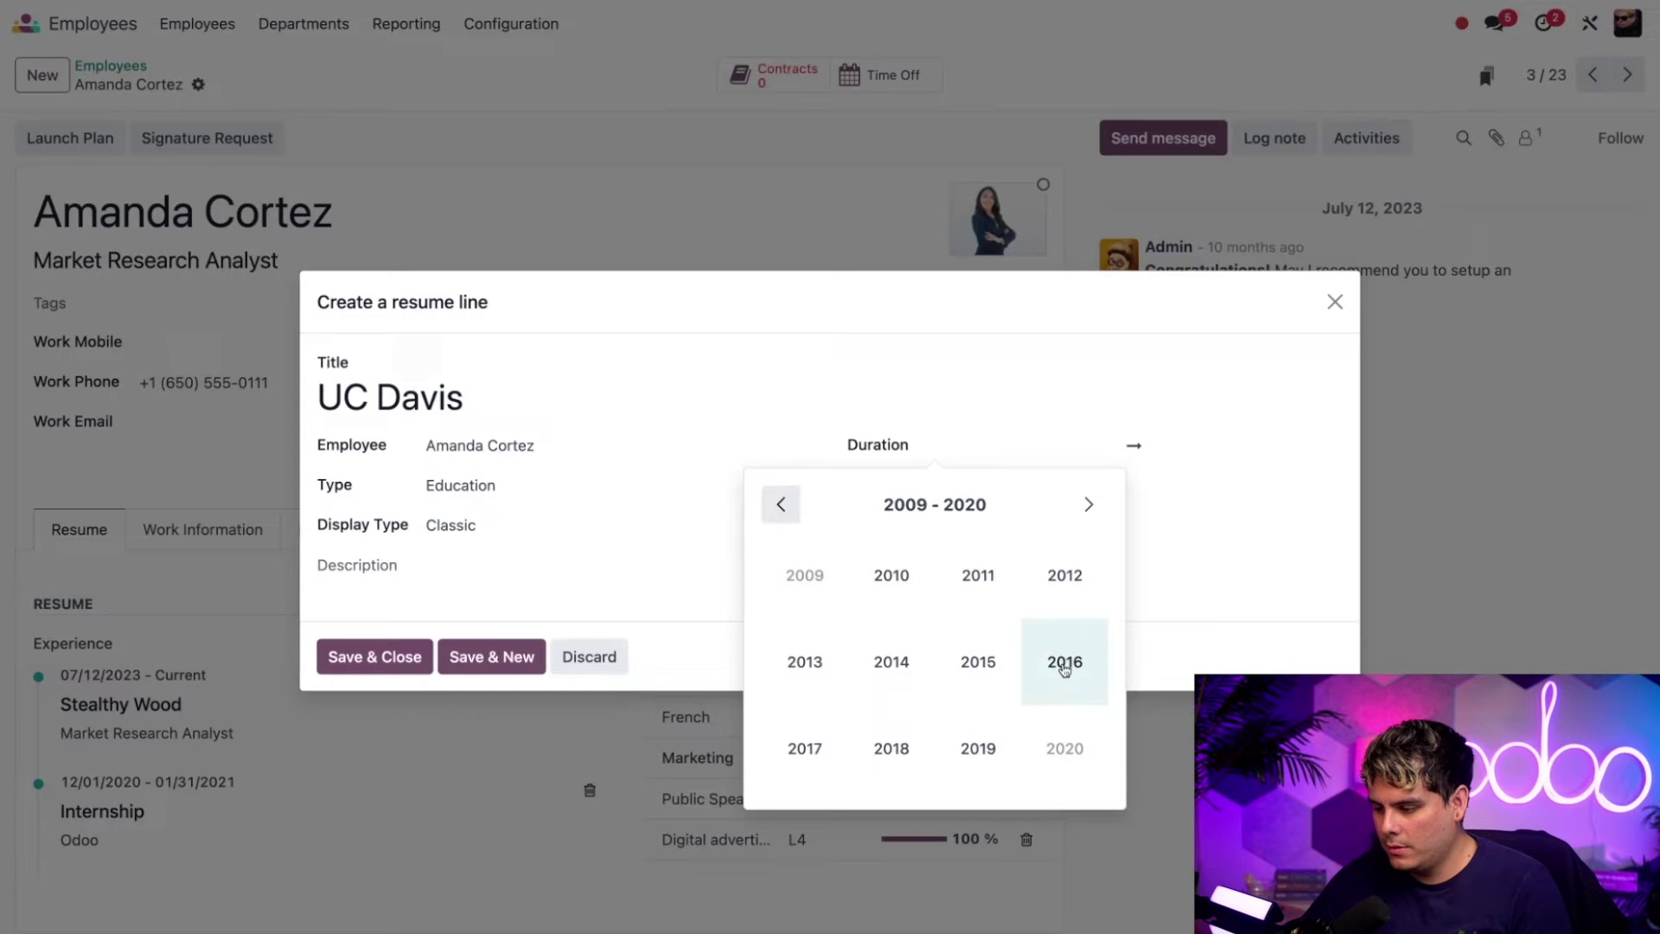
left_click(1063, 667)
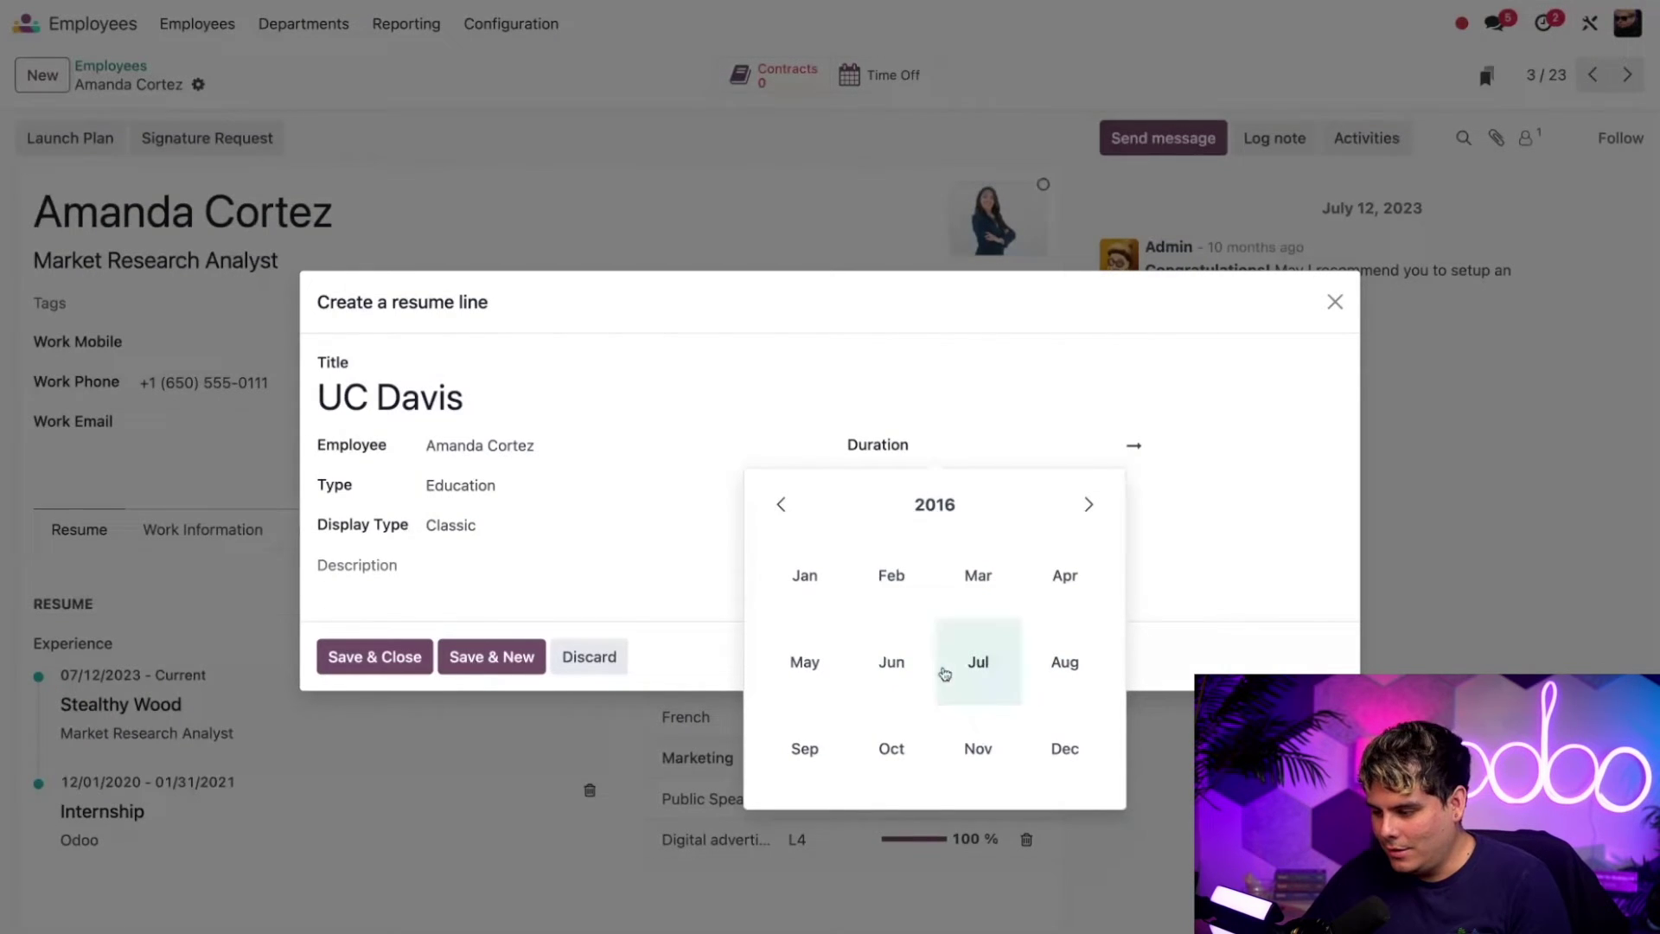
left_click(899, 682)
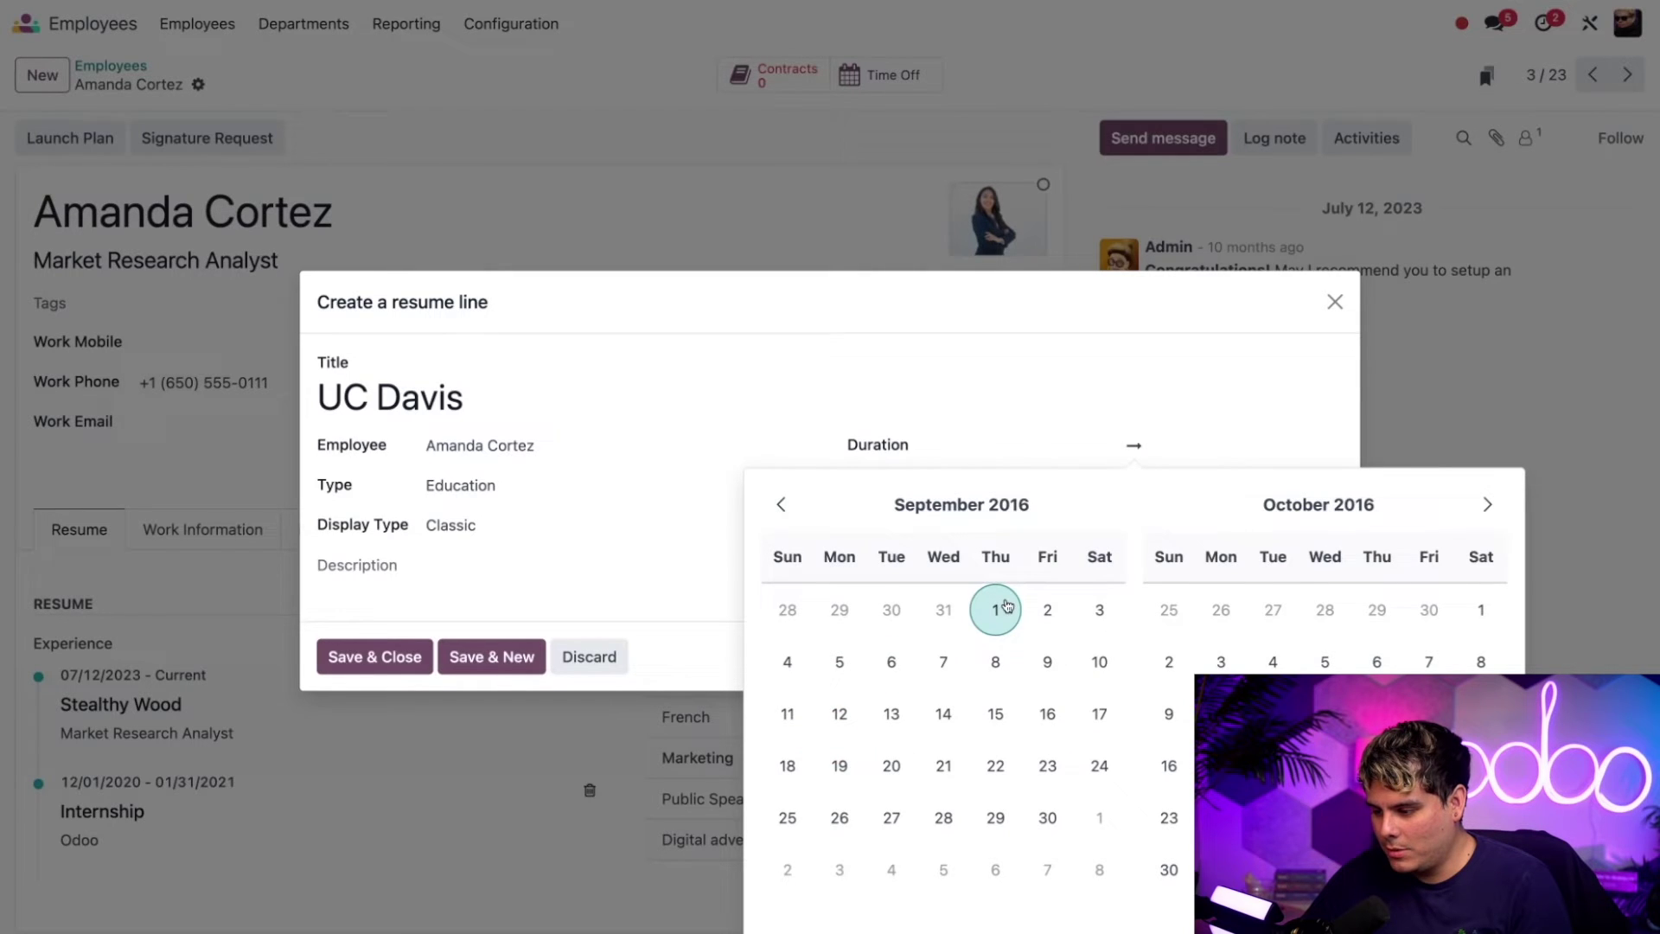
left_click(1006, 606)
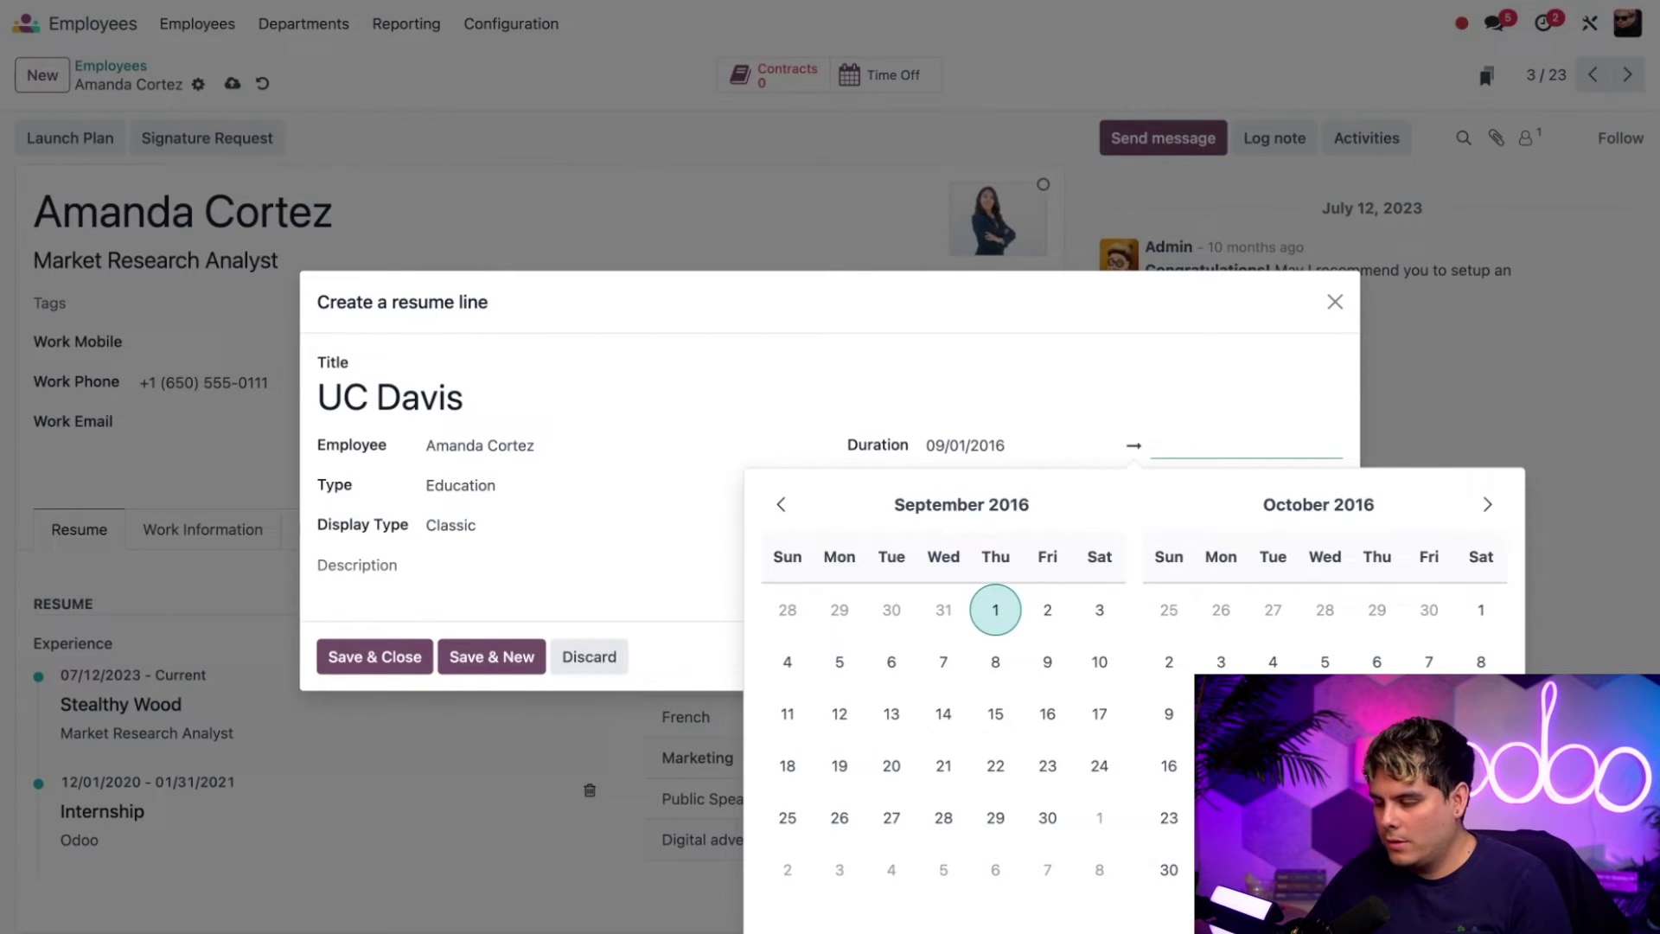
left_click(1344, 516)
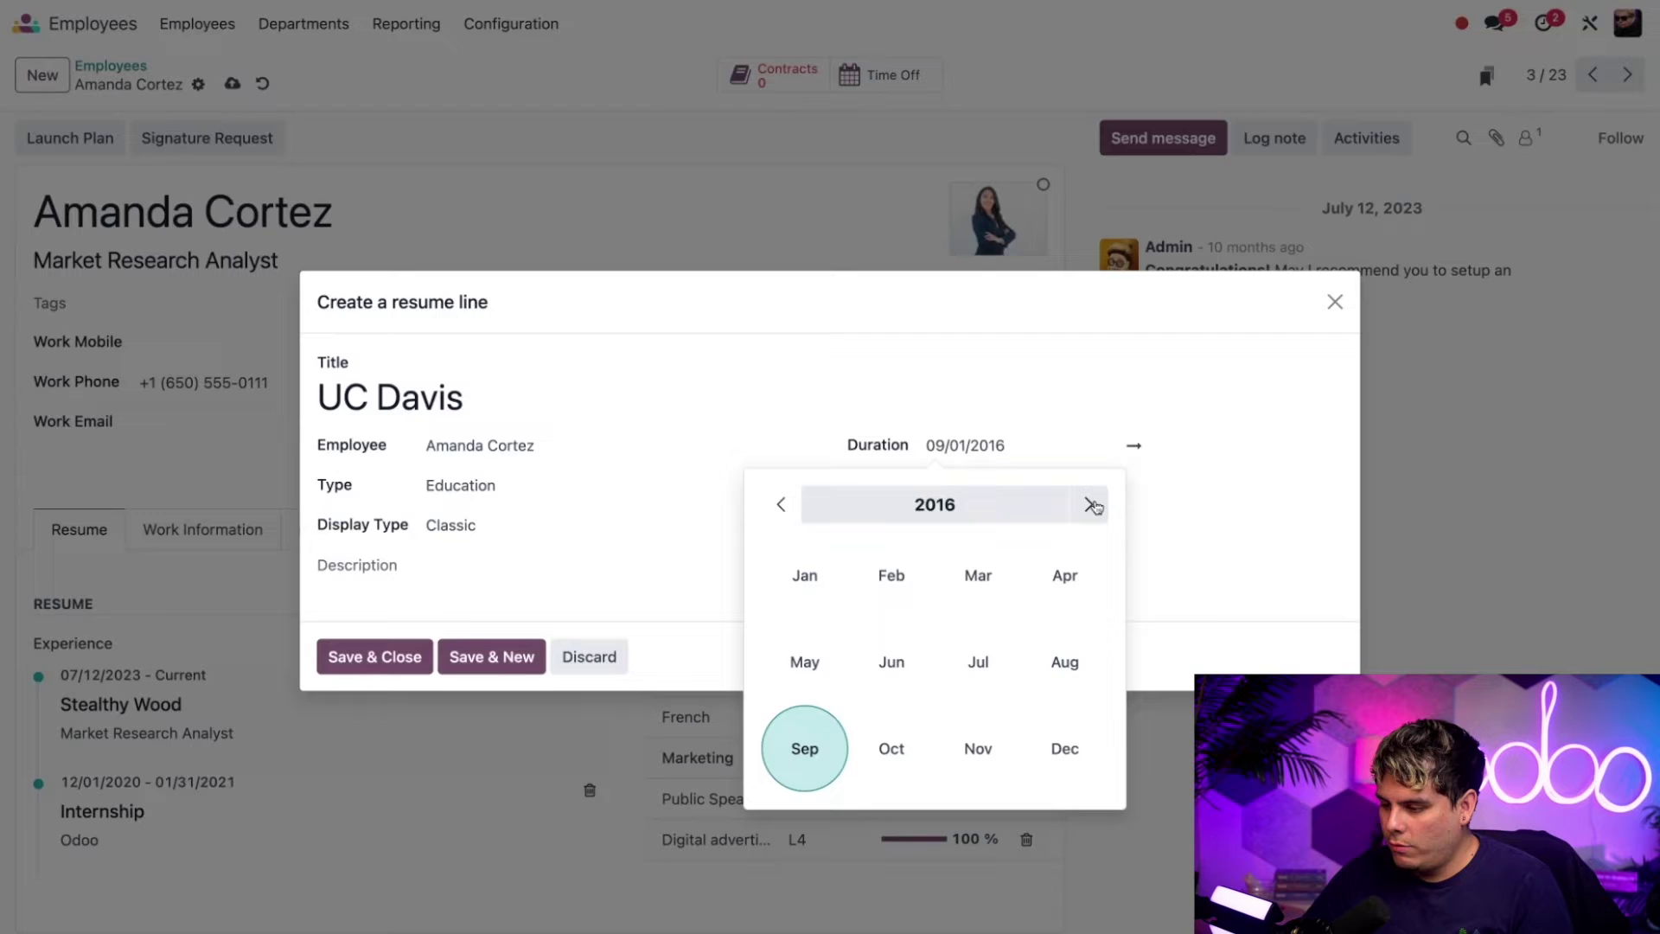
left_click(1090, 505)
left_click(1091, 506)
left_click(1091, 506)
left_click(1091, 506)
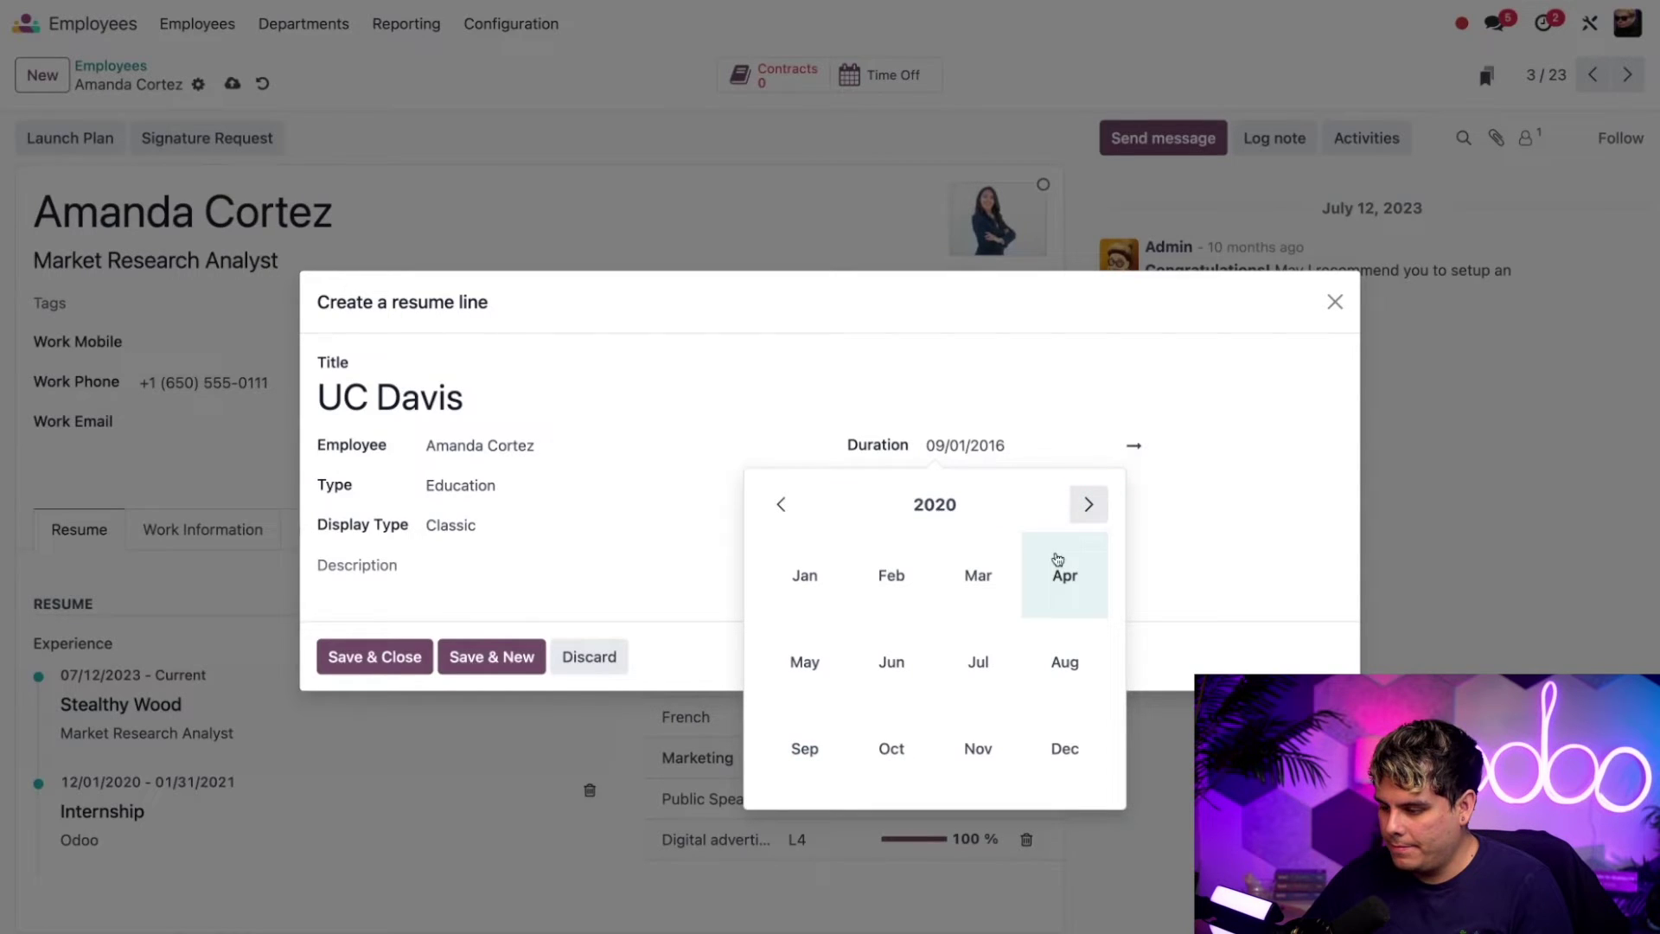
left_click(894, 666)
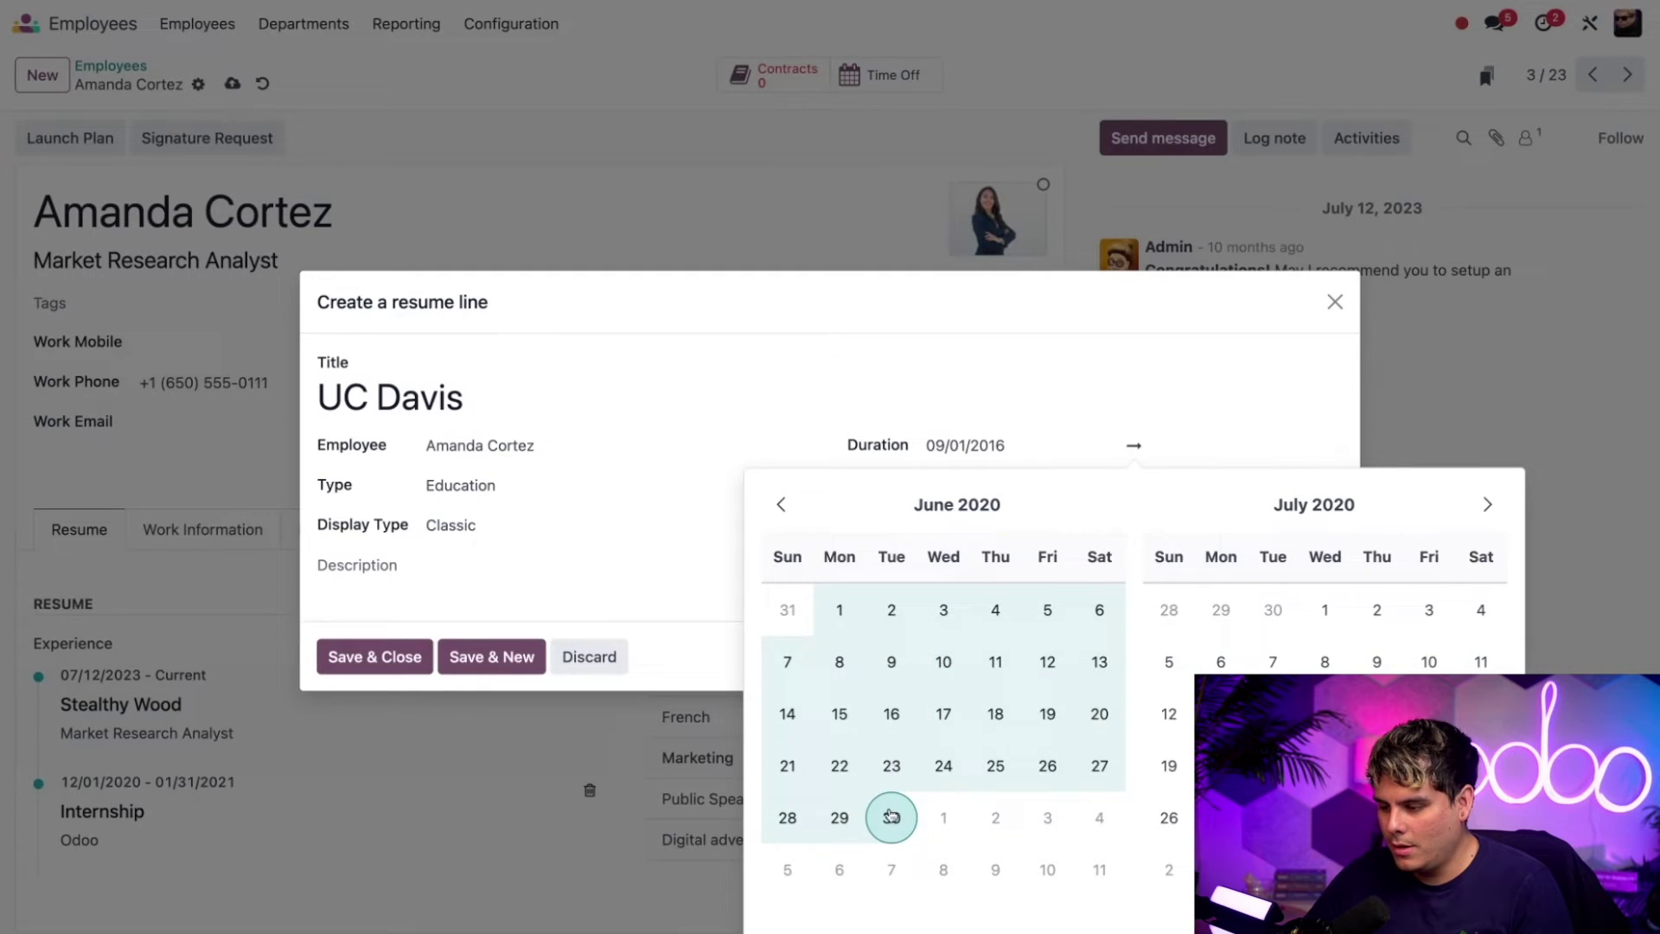
left_click(891, 818)
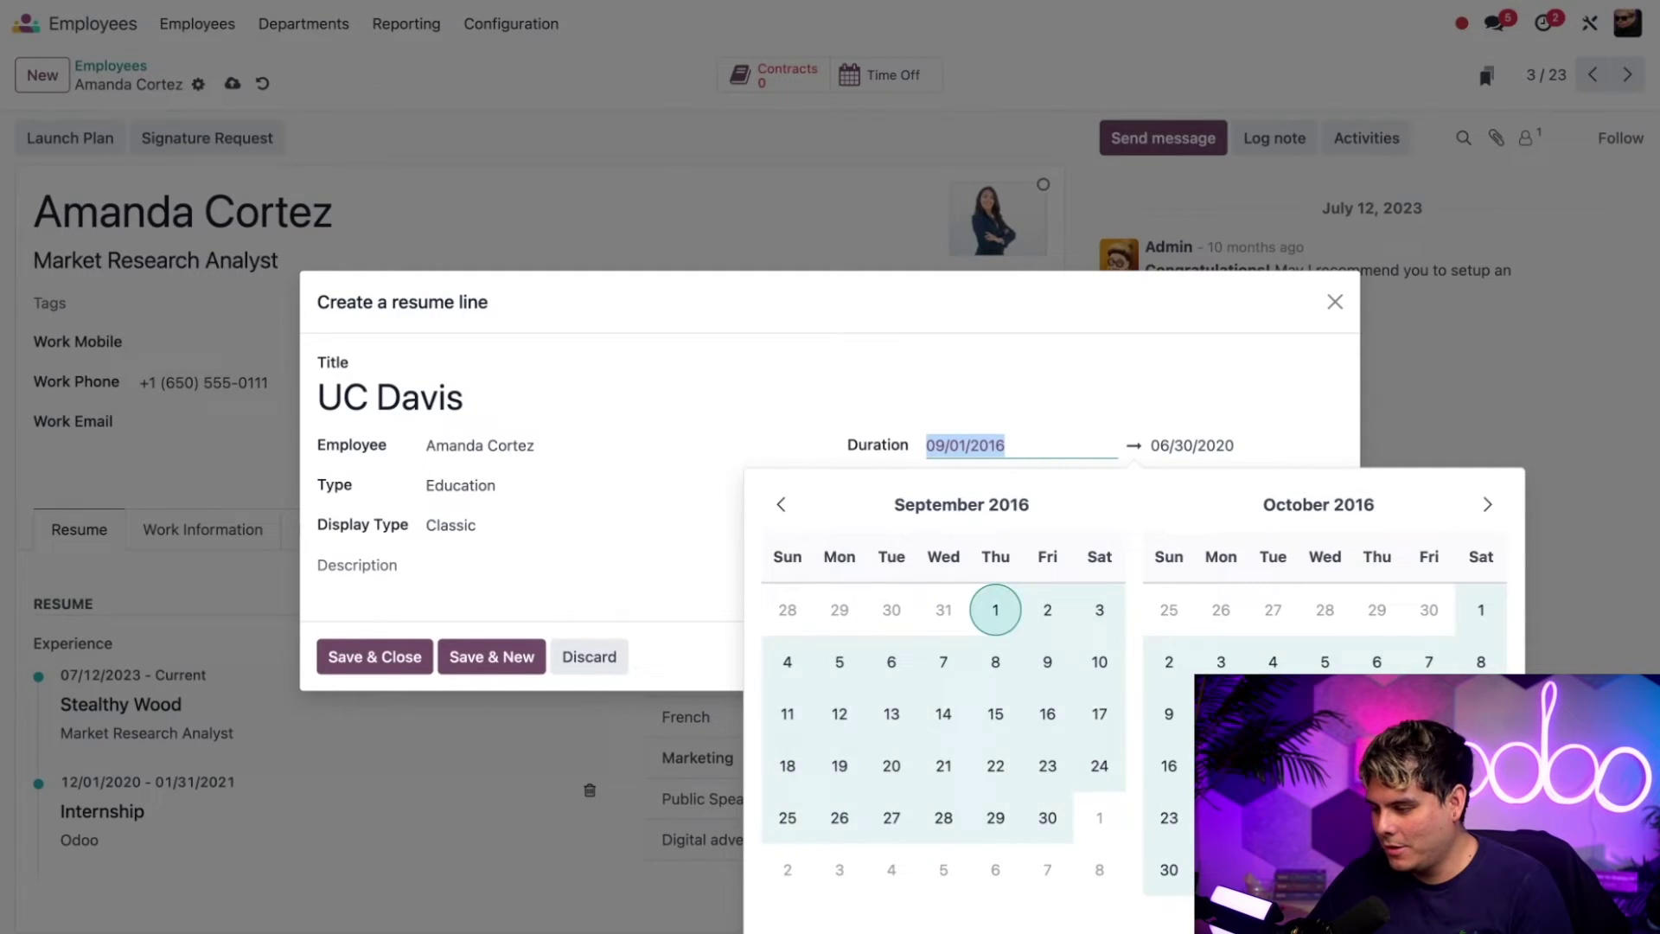
left_click(1124, 415)
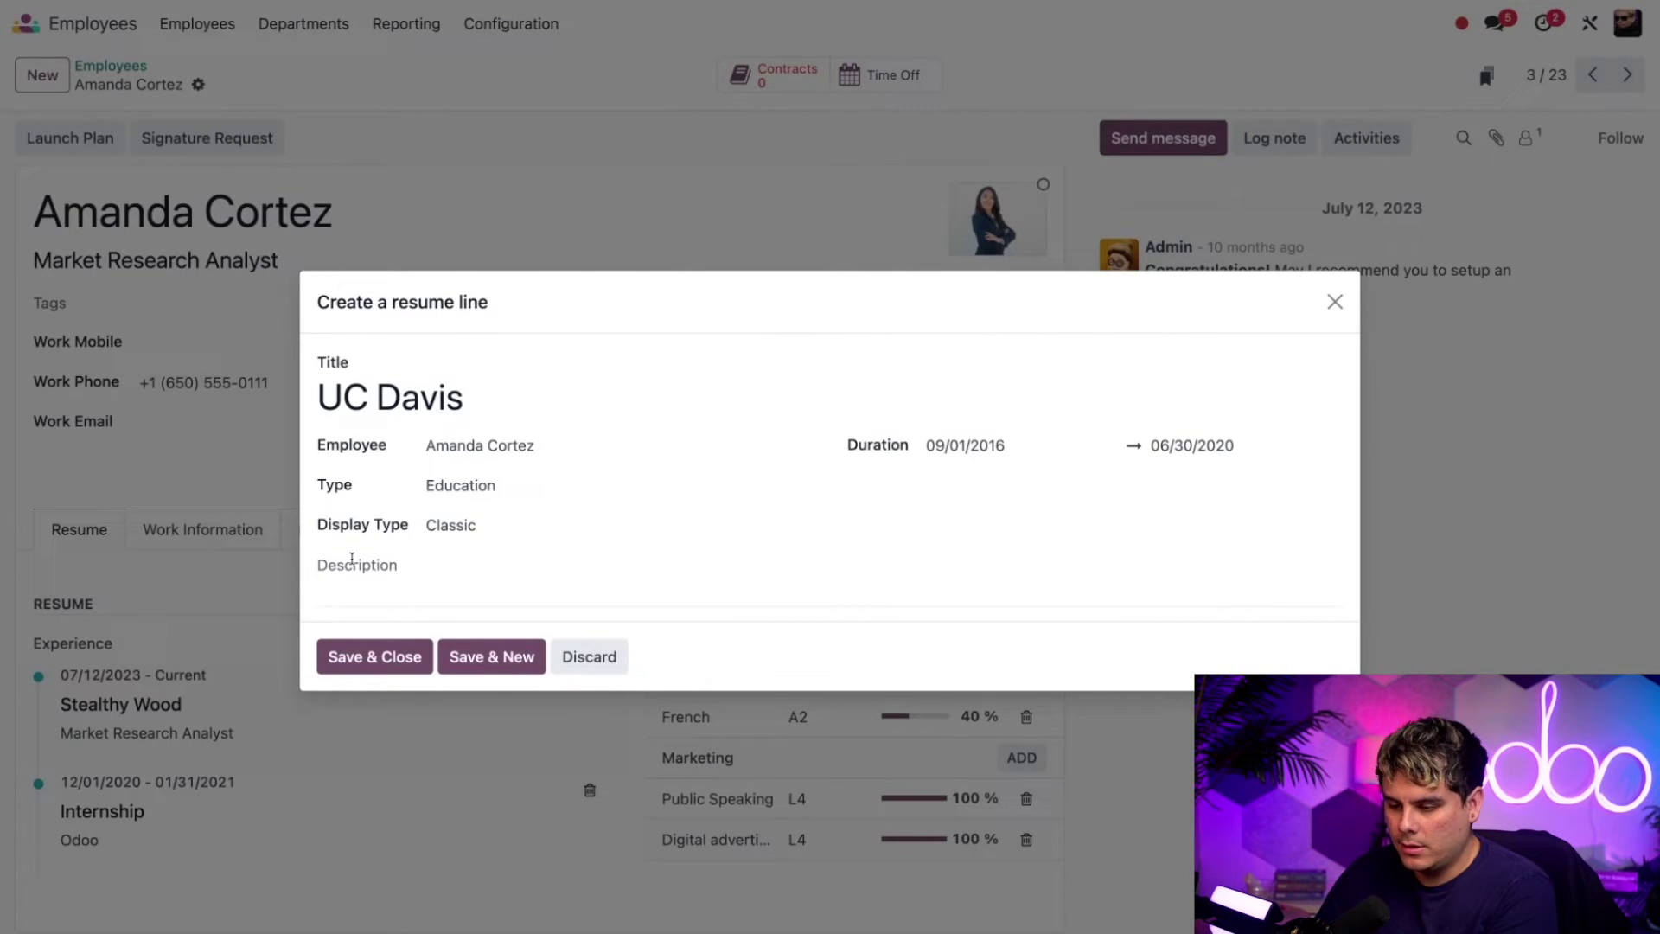
- Describe the line as 'BA Marketing' and save it
left_click(352, 562)
type("BA Marketing")
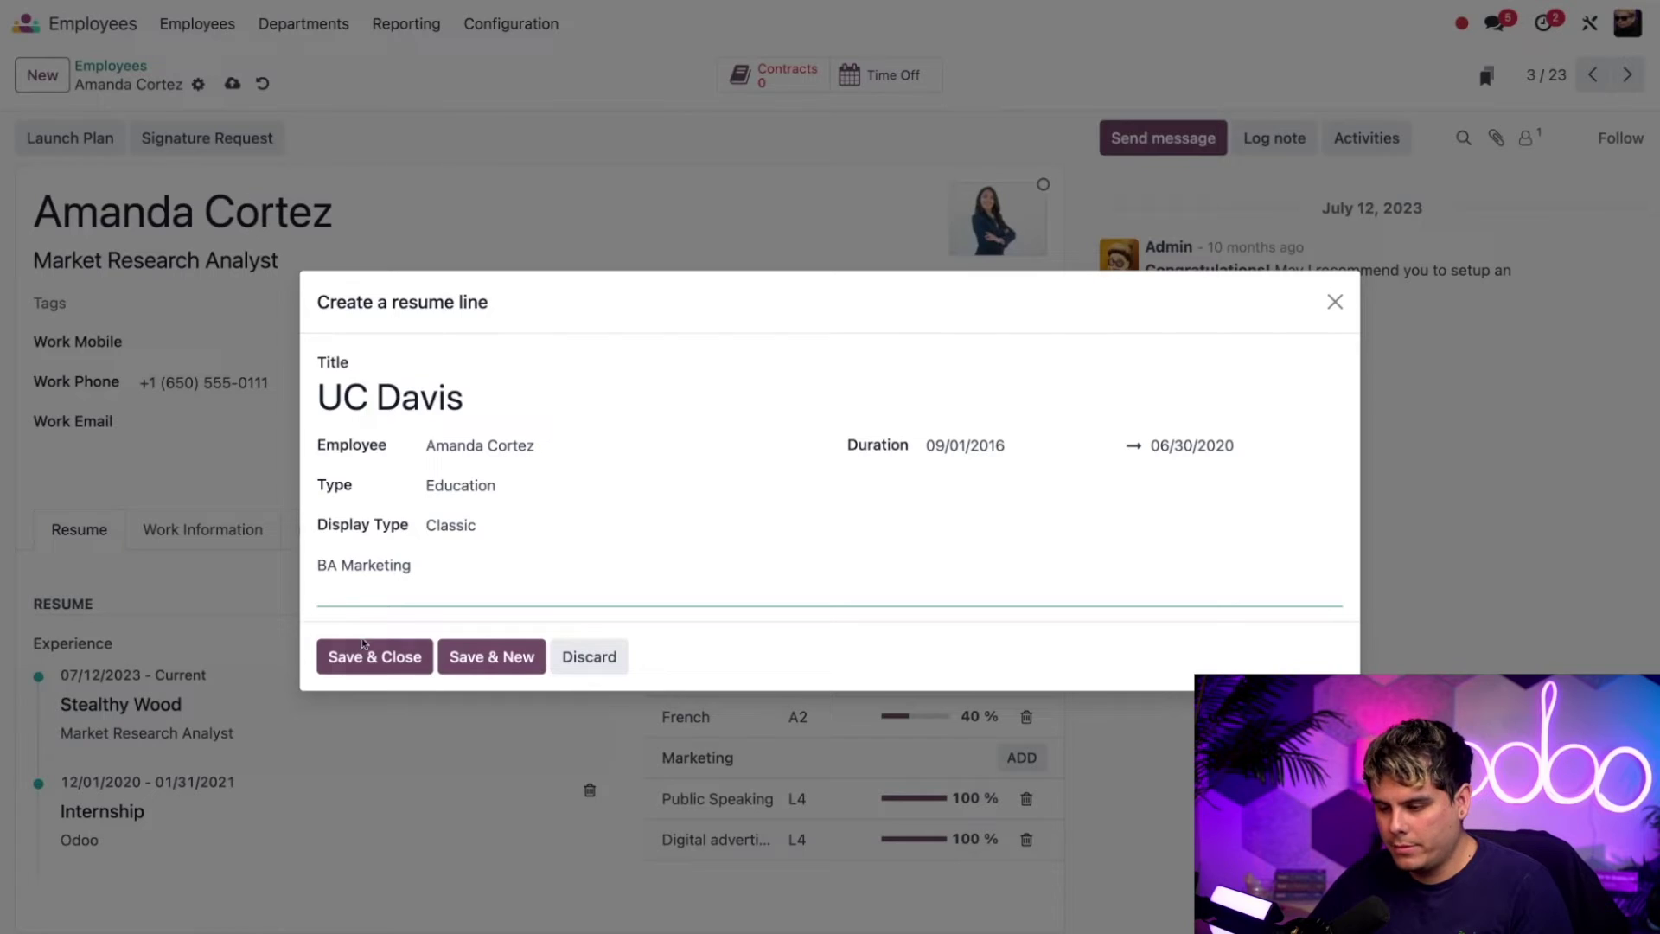
left_click(365, 651)
scroll(365, 646, "down", 2)
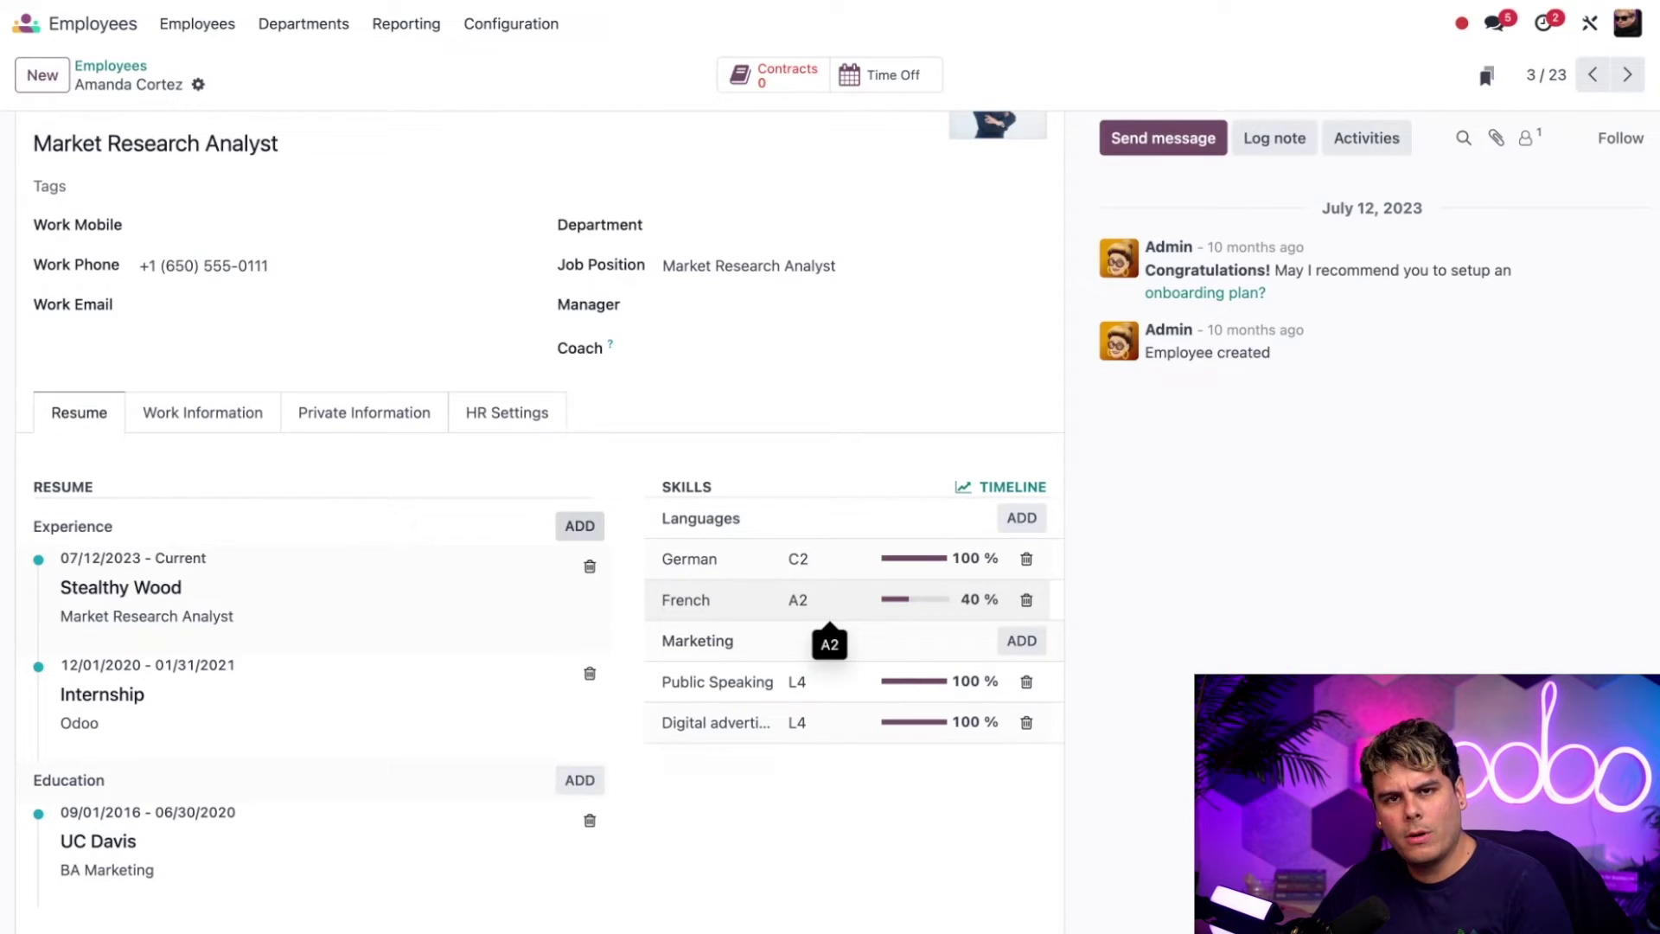
- Add the language skill Spanish at level C2 (100%) and save, starting a new skill entry
left_click(1020, 518)
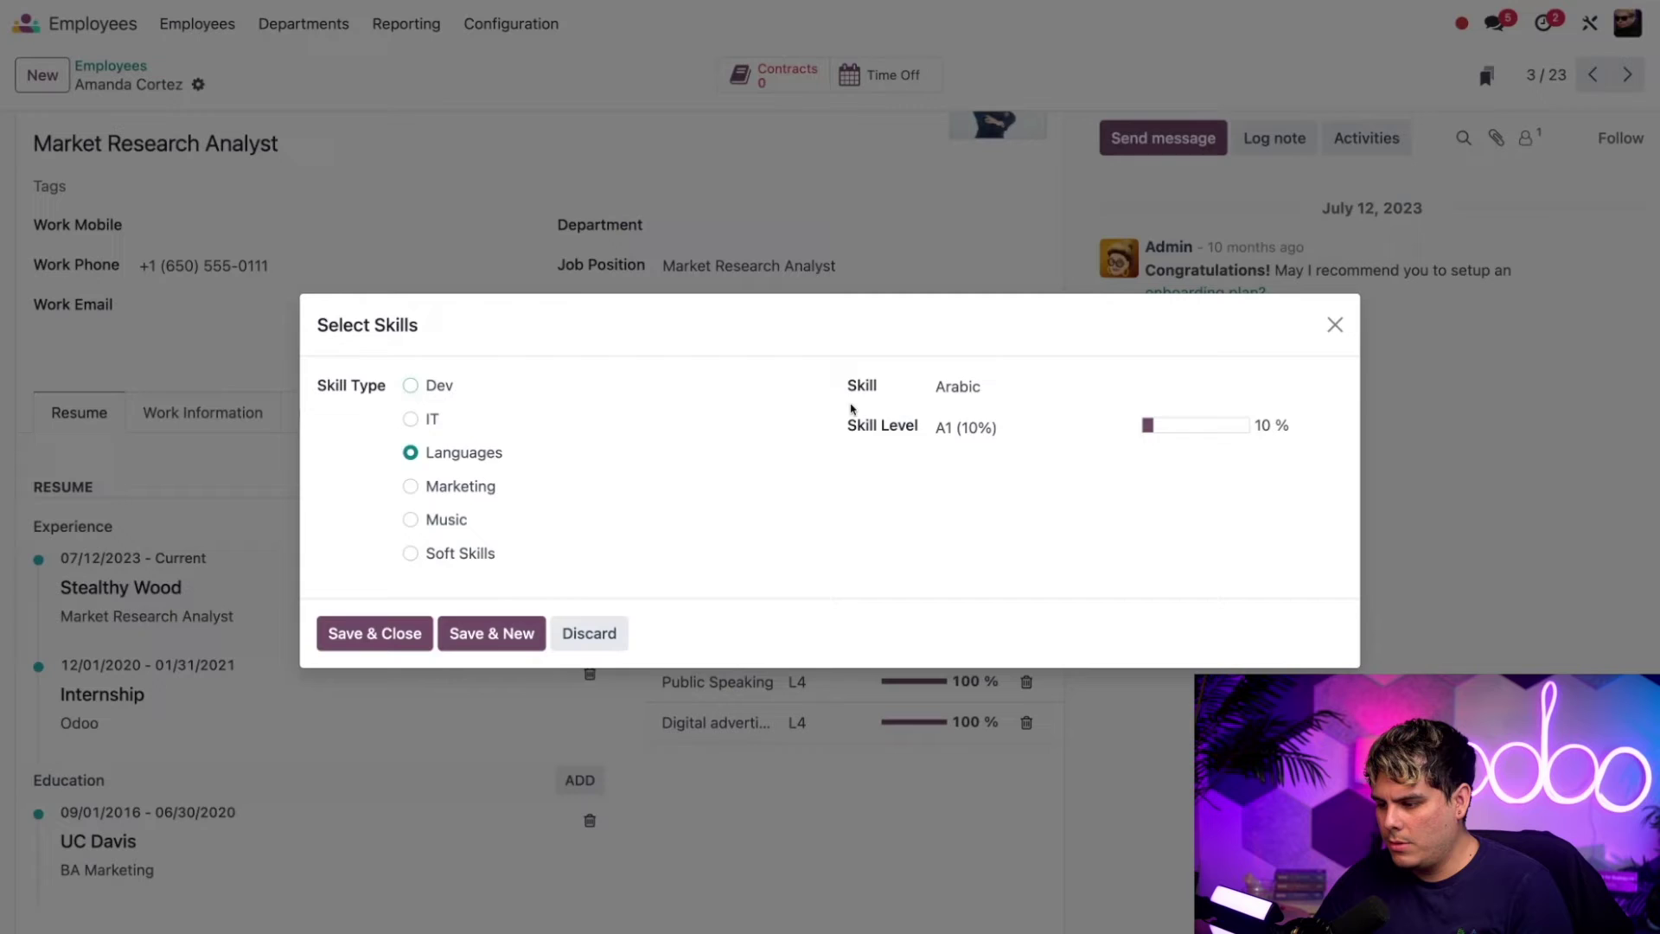
left_click(995, 389)
type("span")
left_click(1001, 413)
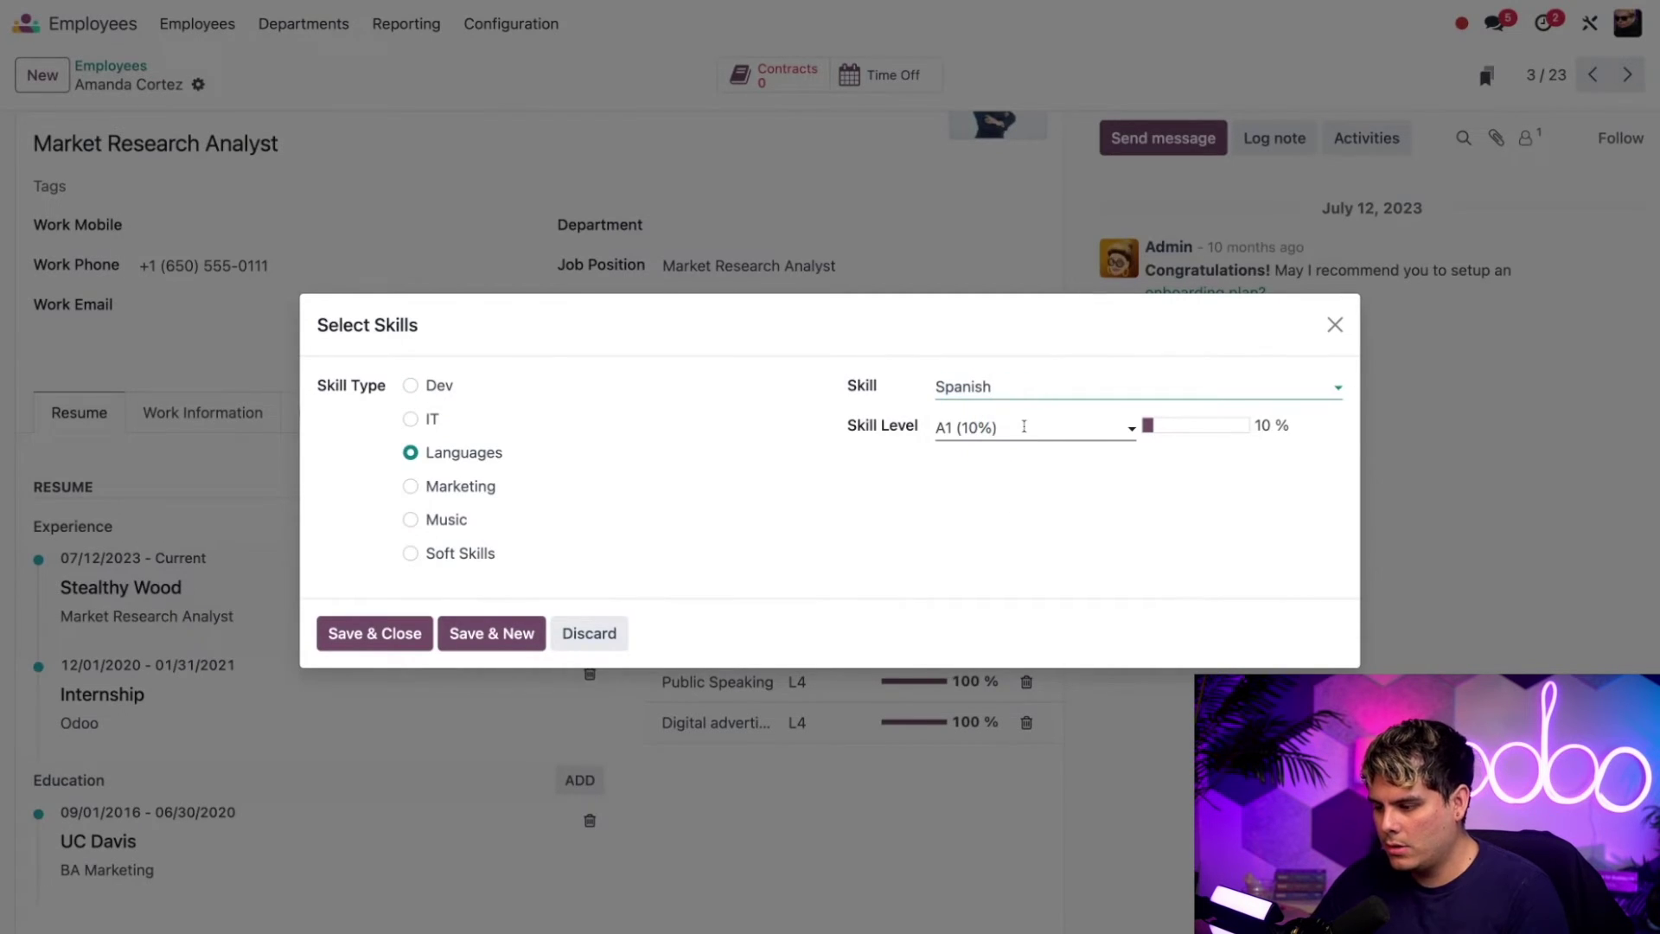
left_click(1024, 425)
left_click(1006, 471)
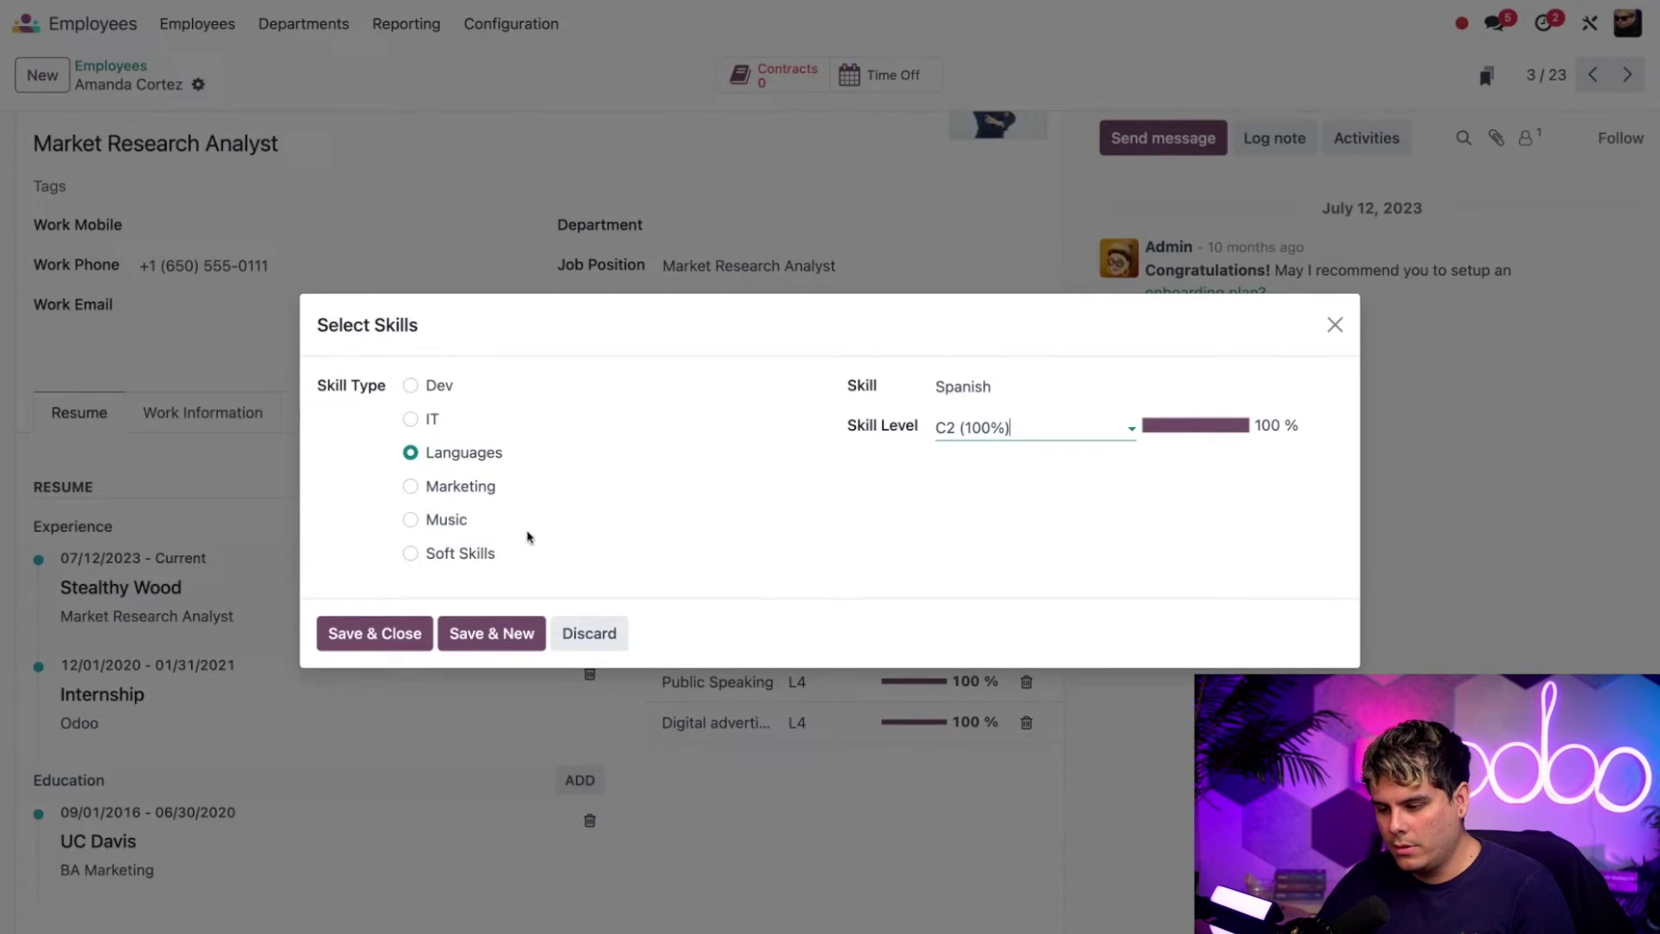
left_click(481, 633)
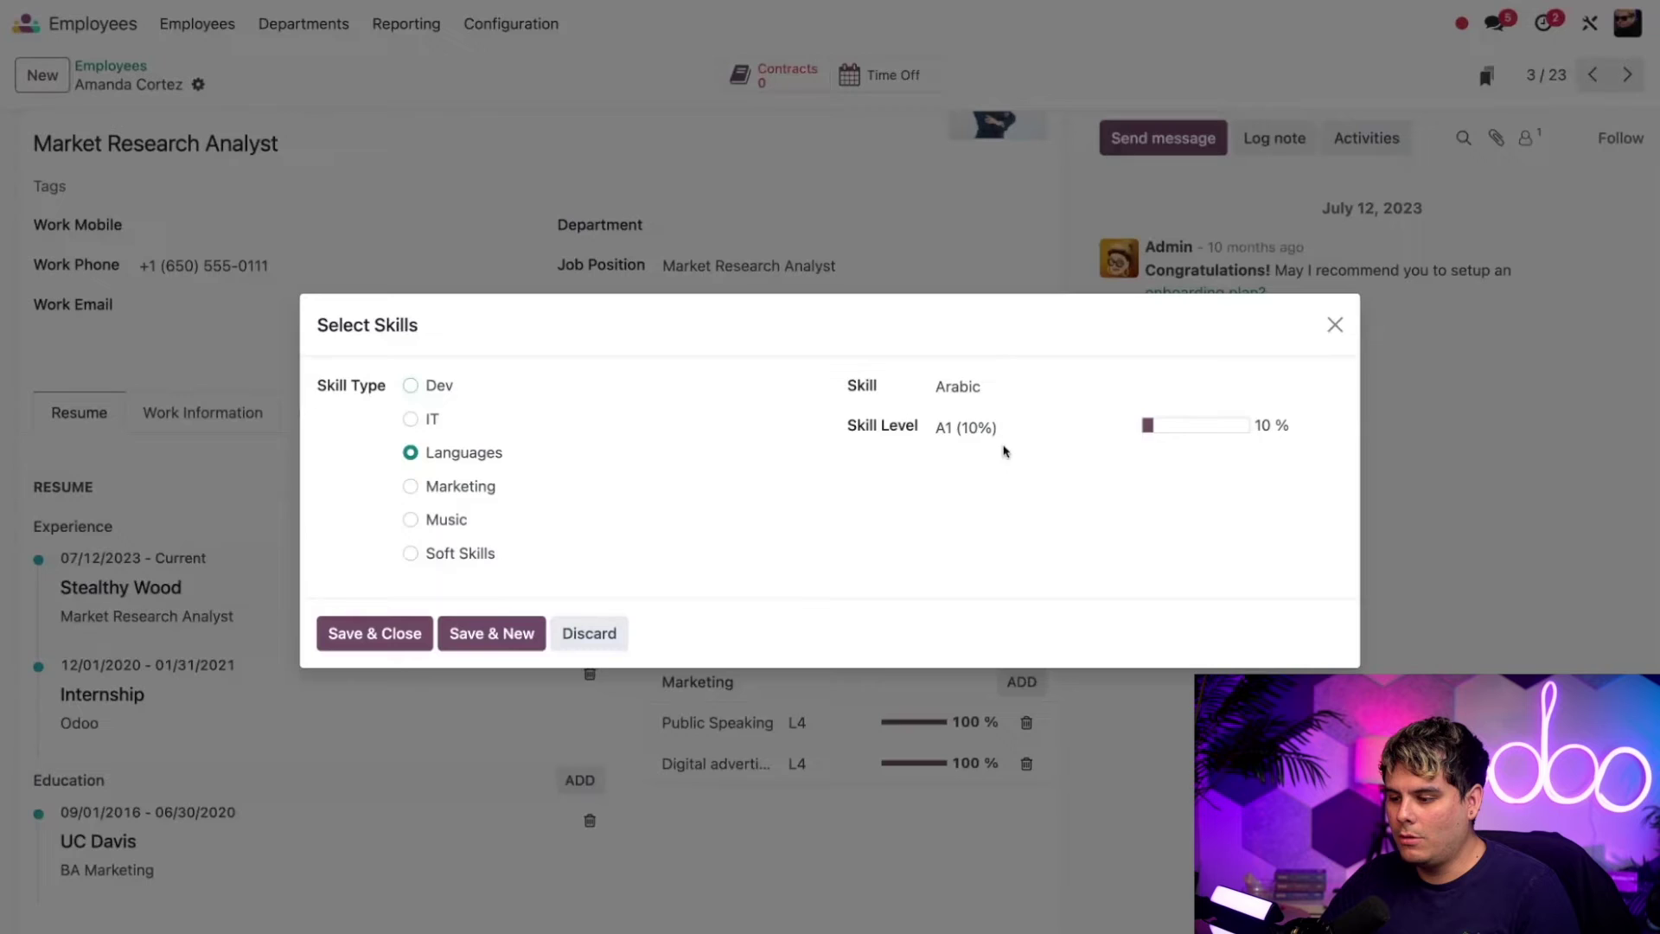
- Clear the stray text from the new entry's Skill field
left_click(1001, 387)
type("e")
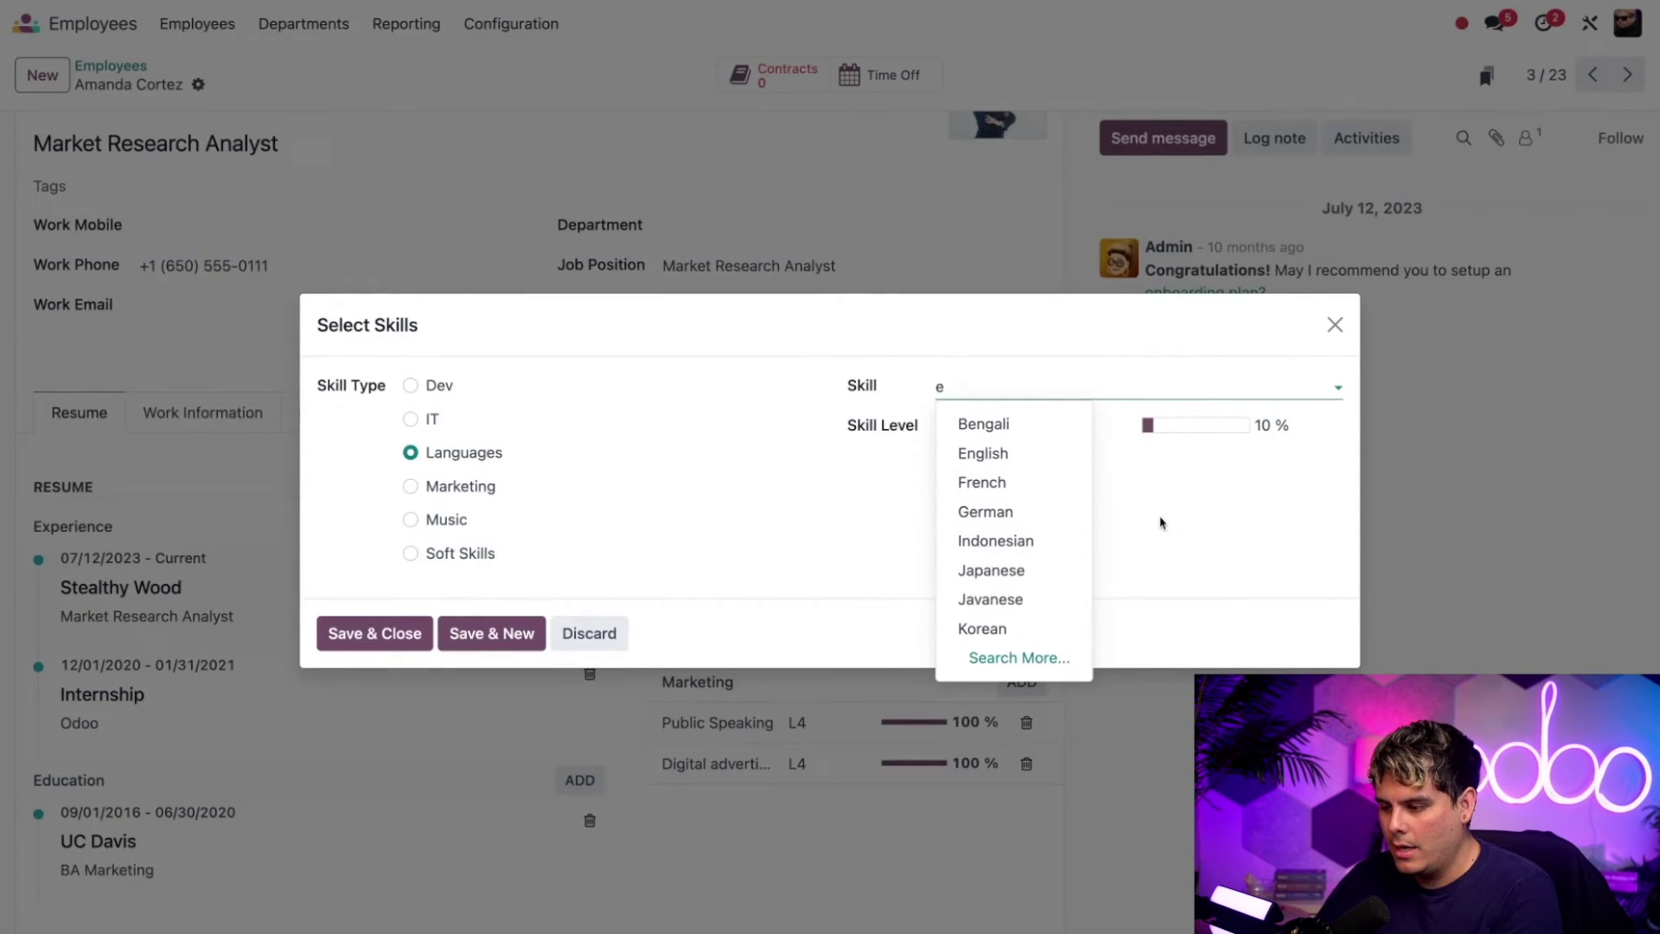
type("asd")
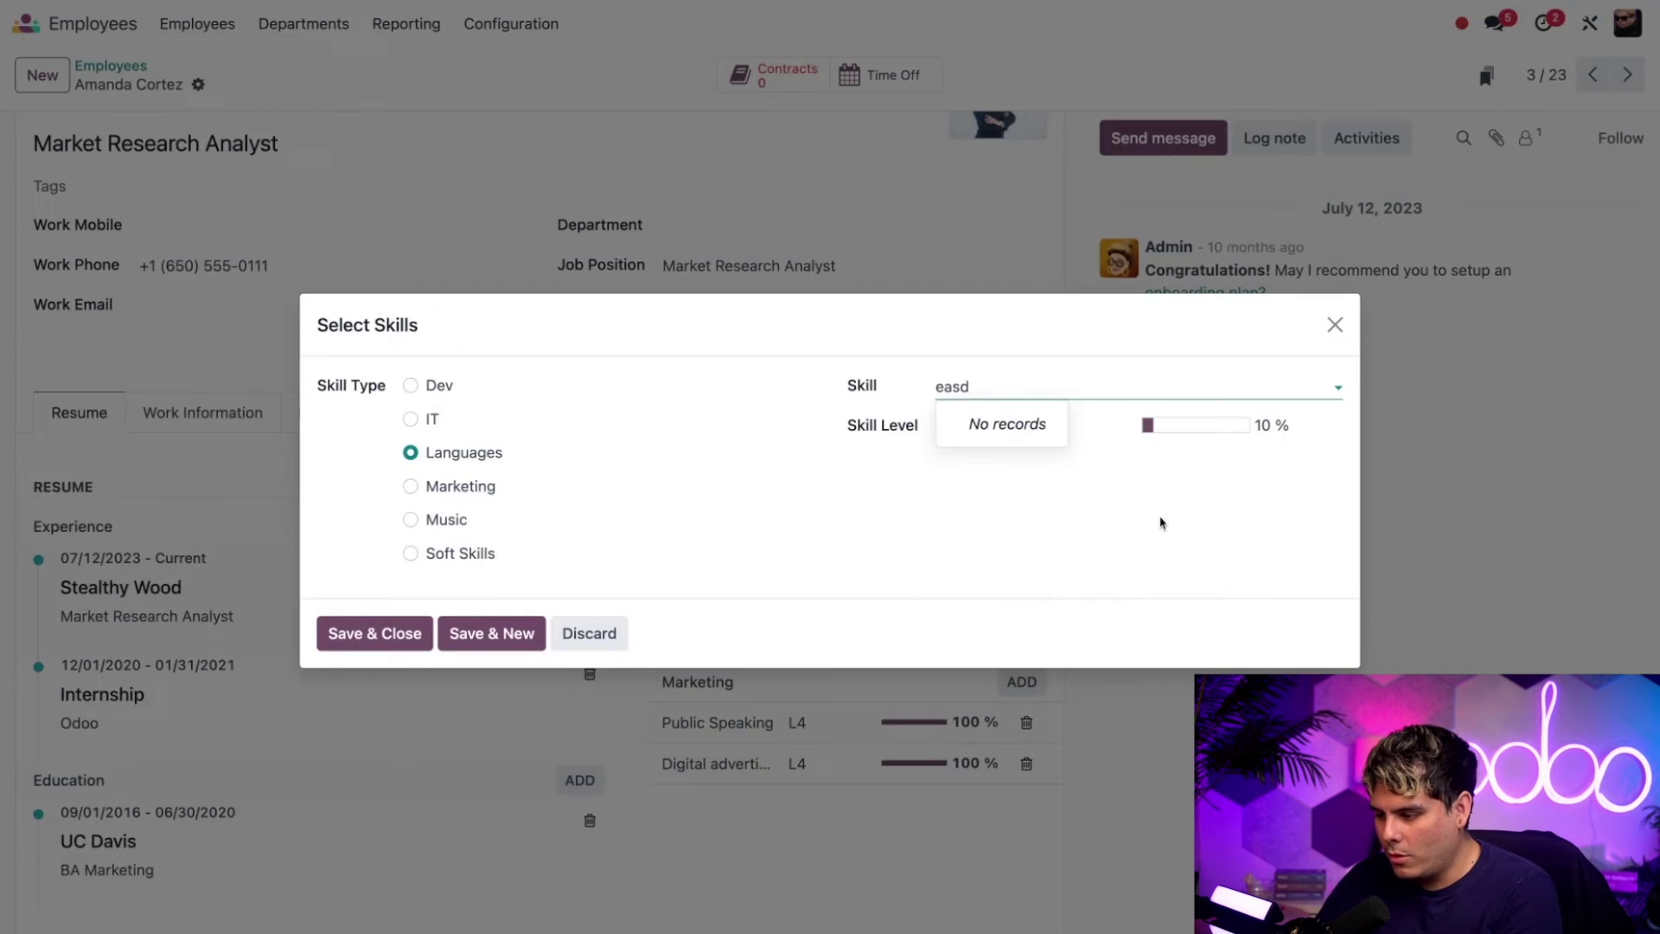
key("BackSpace")
key("BackSpace")
key("BackSpace")
key("BackSpace")
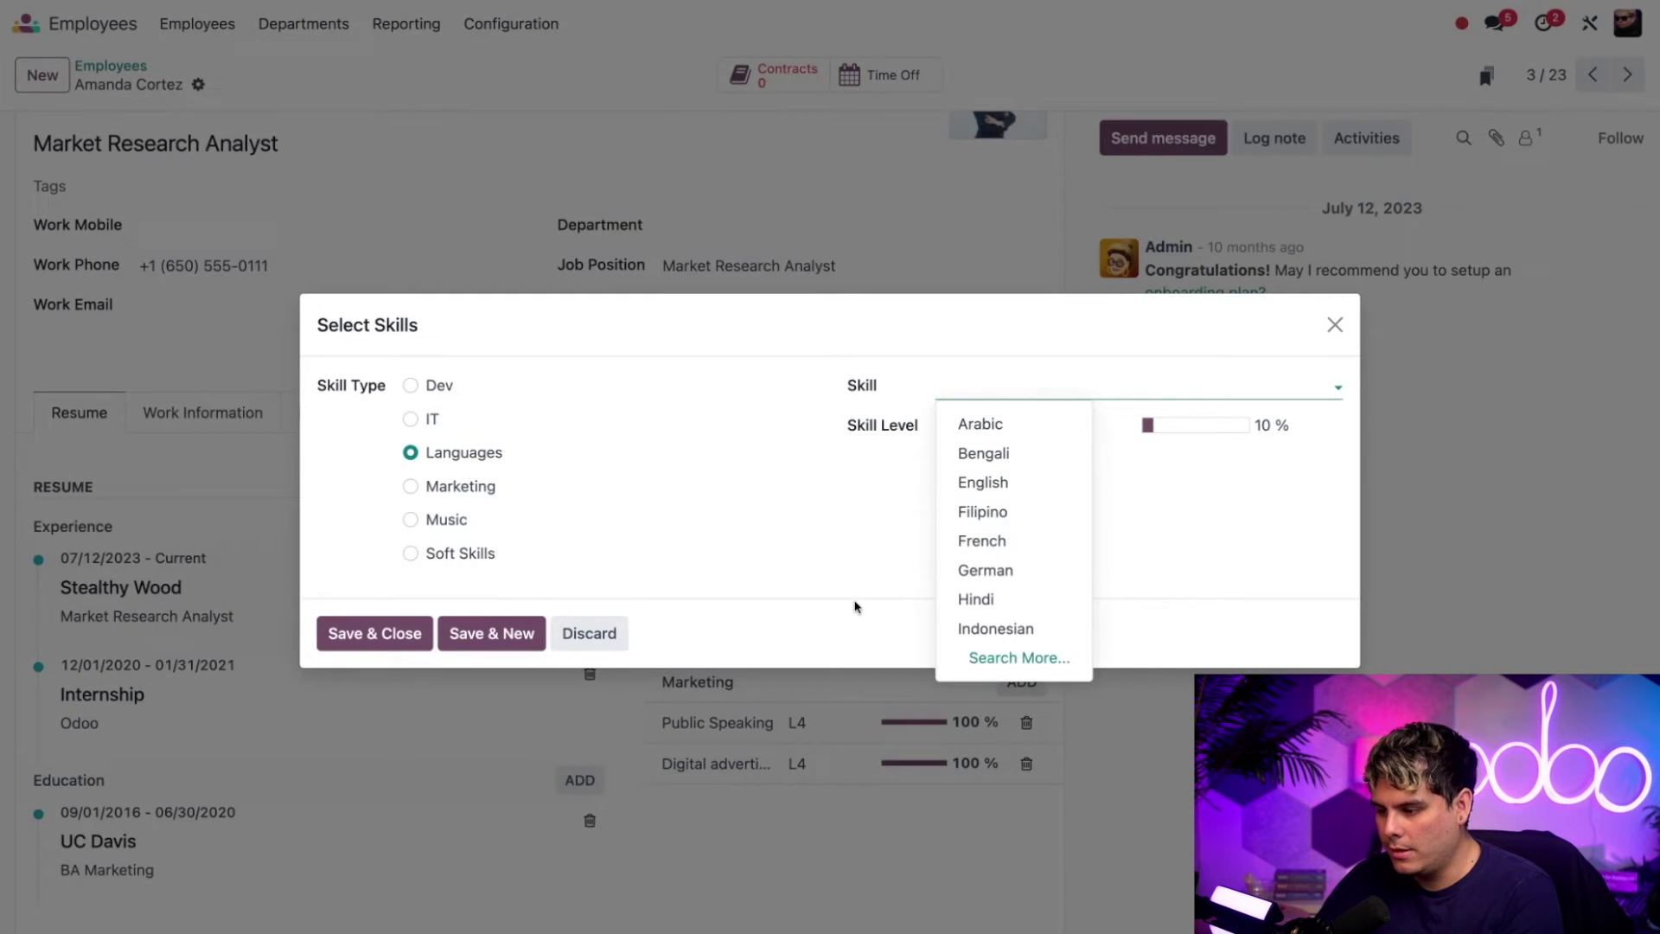
left_click(854, 606)
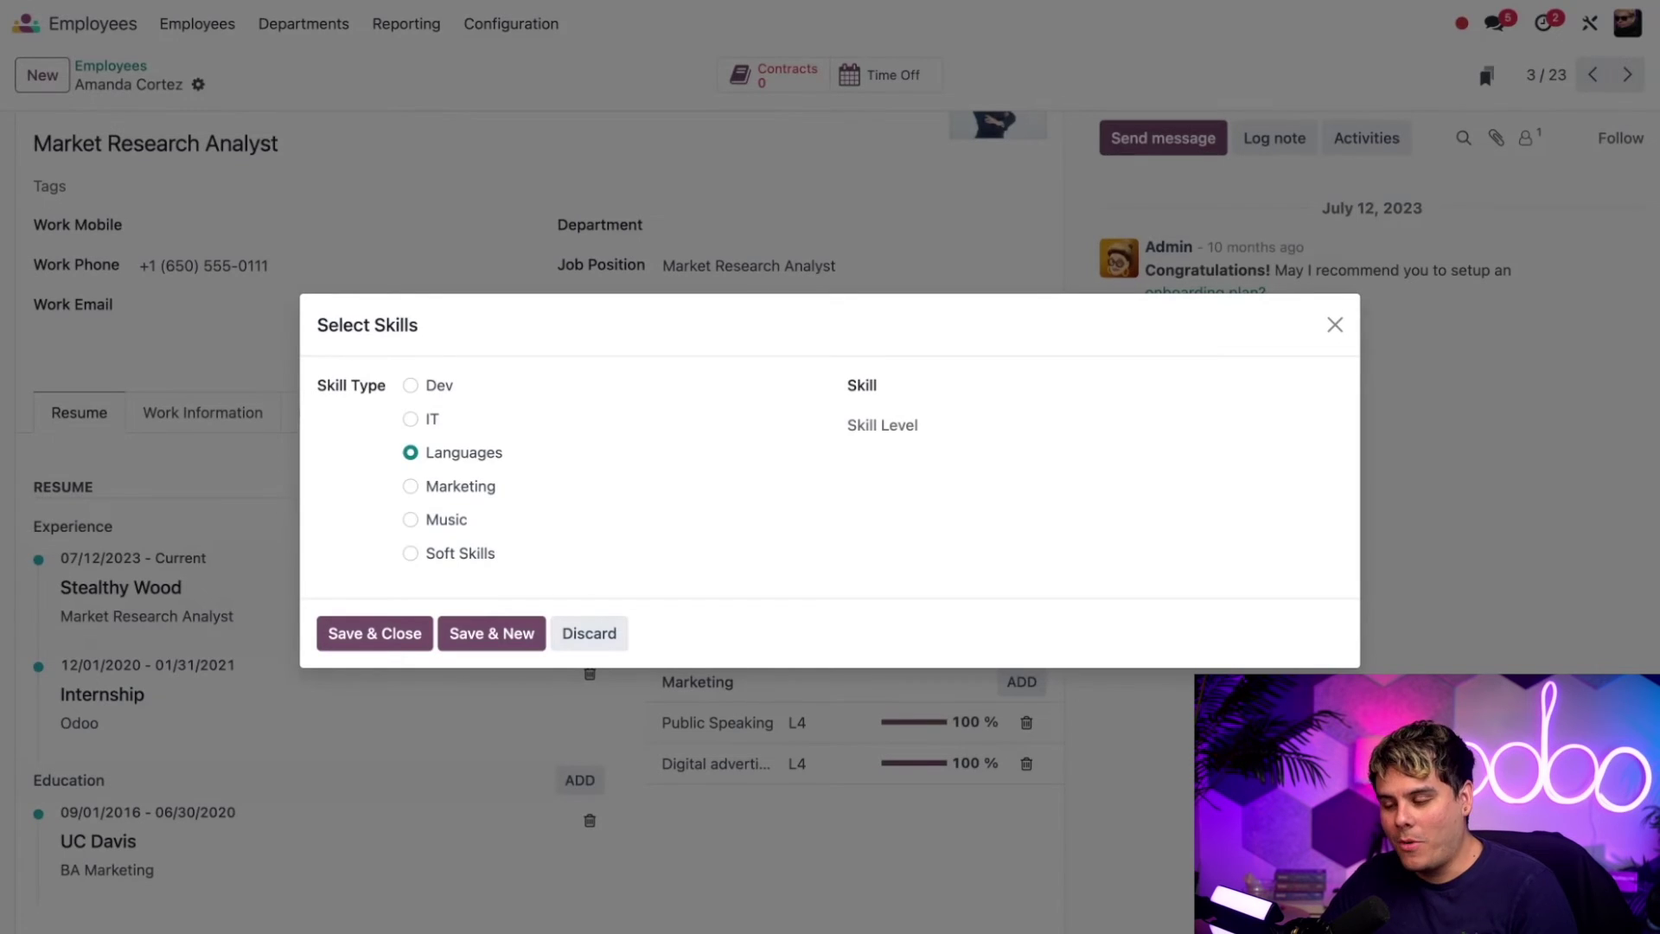
- Add the Marketing skill Communication at level L4 (100%) and close the dialog
left_click(463, 490)
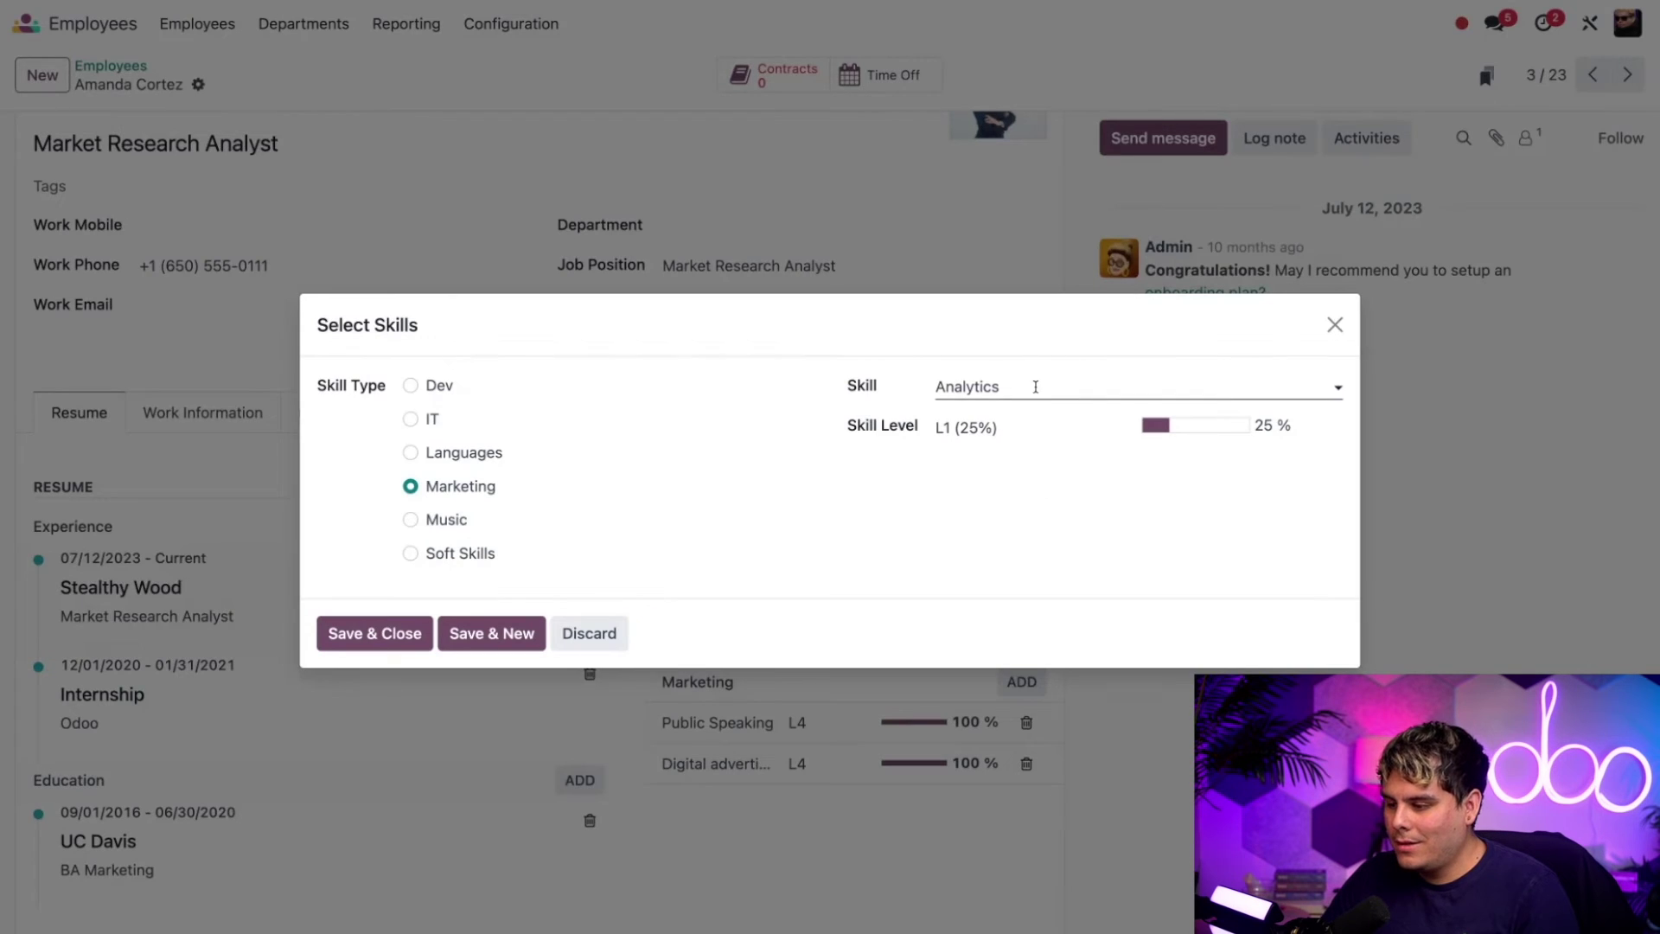
left_click(1036, 386)
left_click(1009, 483)
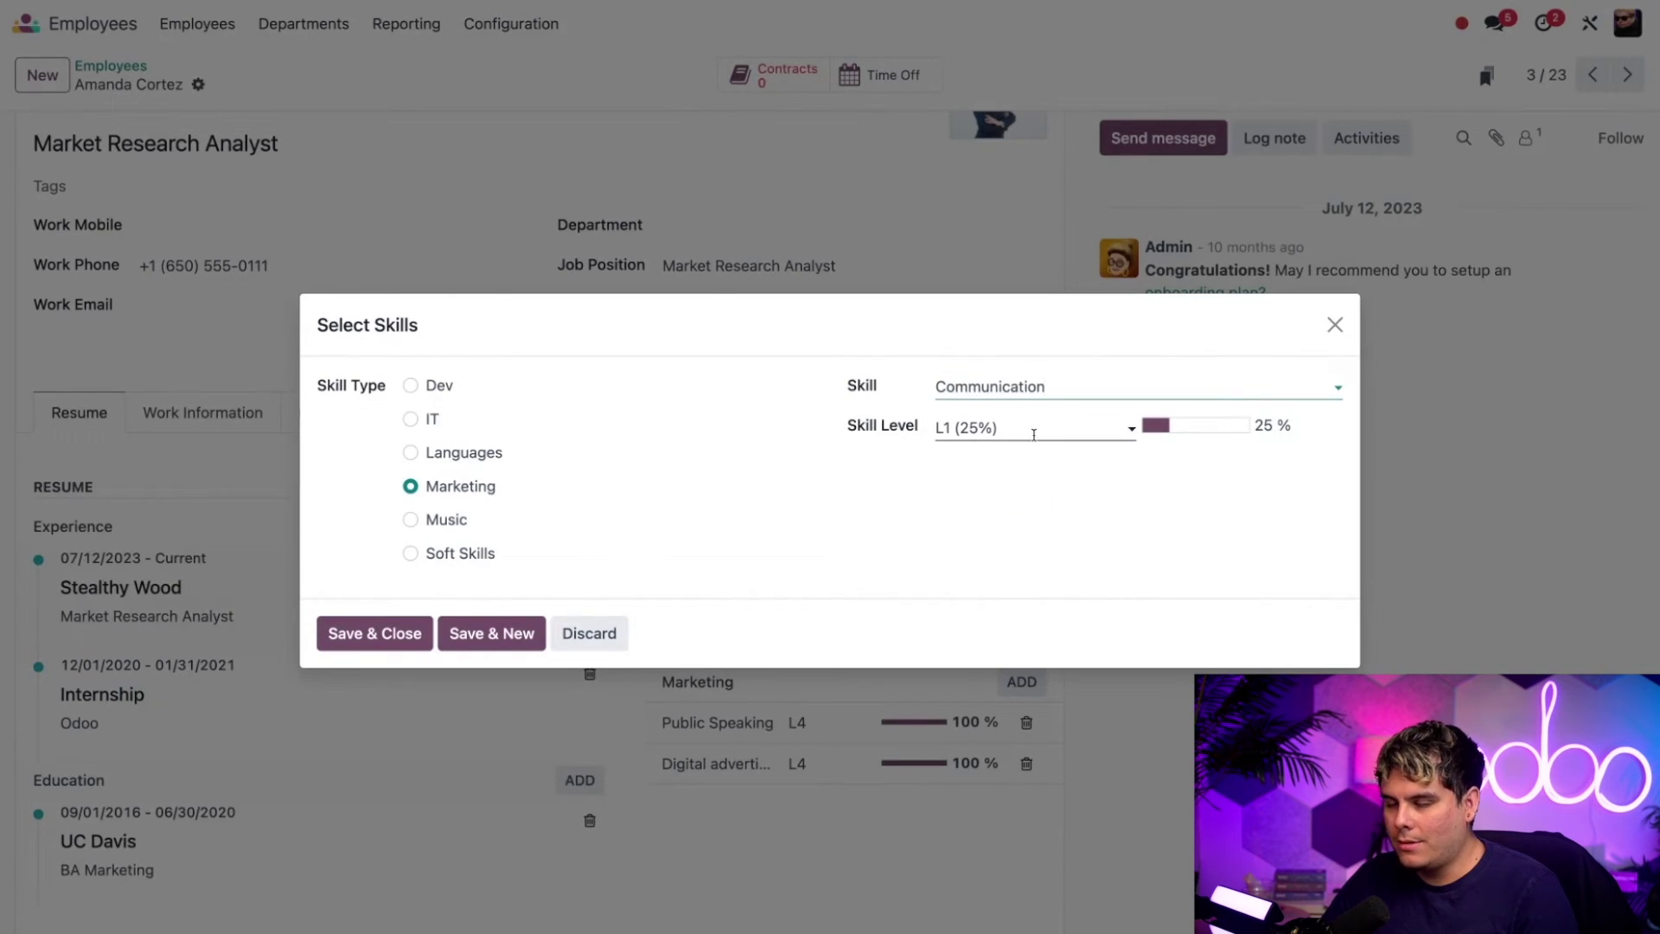
left_click(1034, 434)
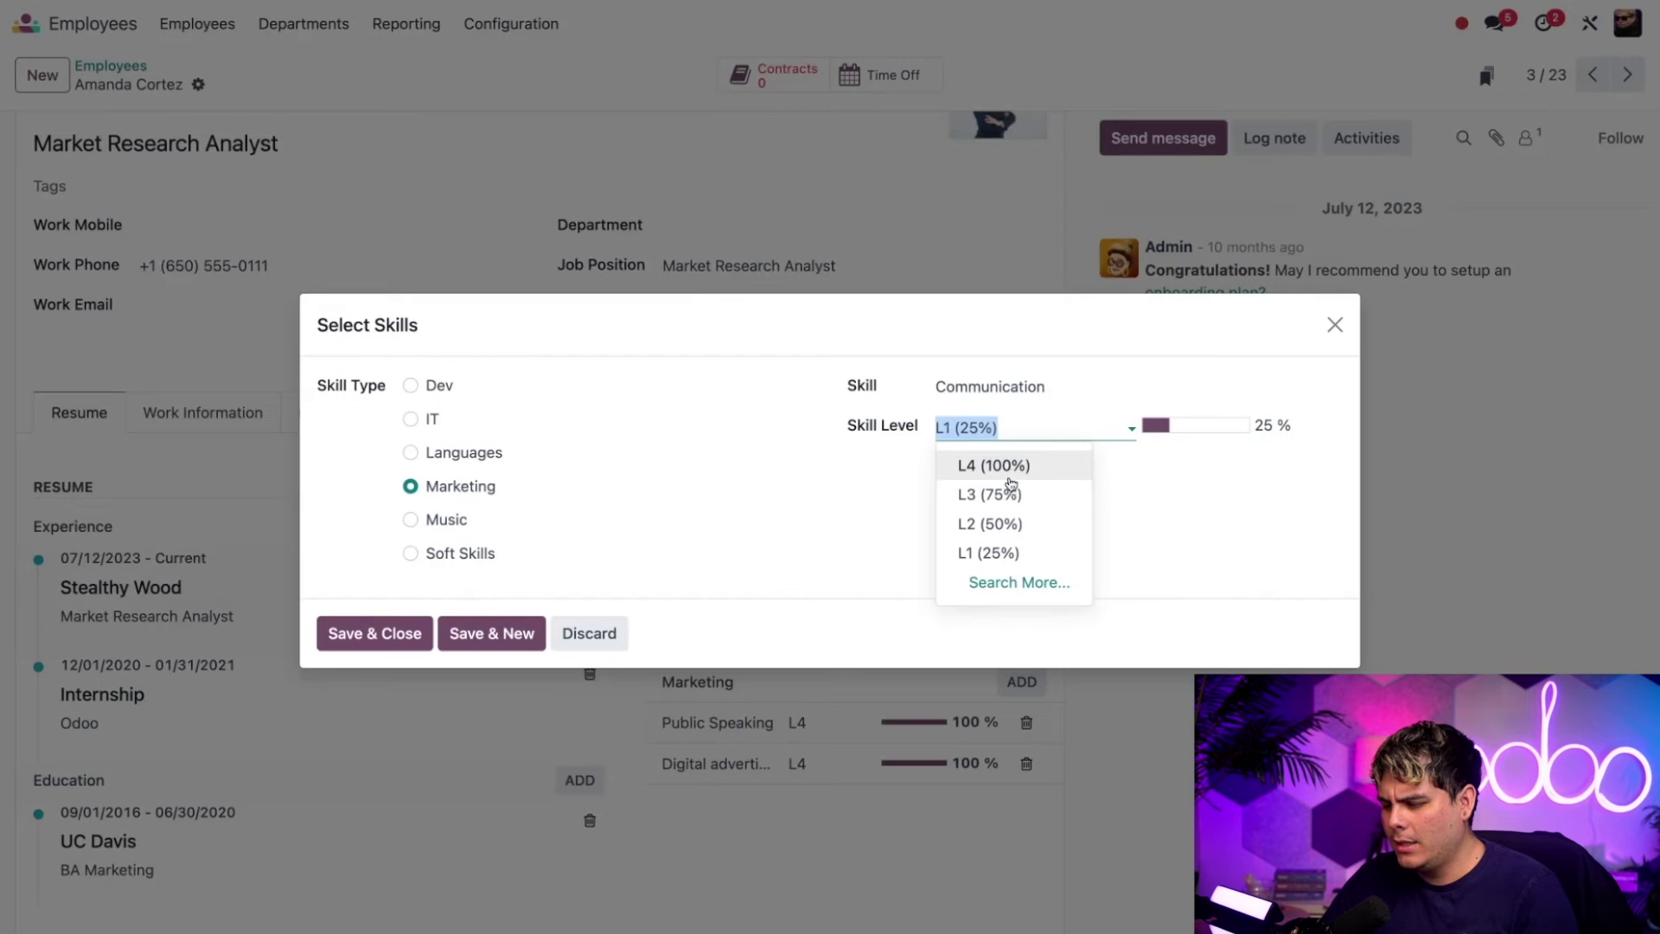
left_click(1009, 472)
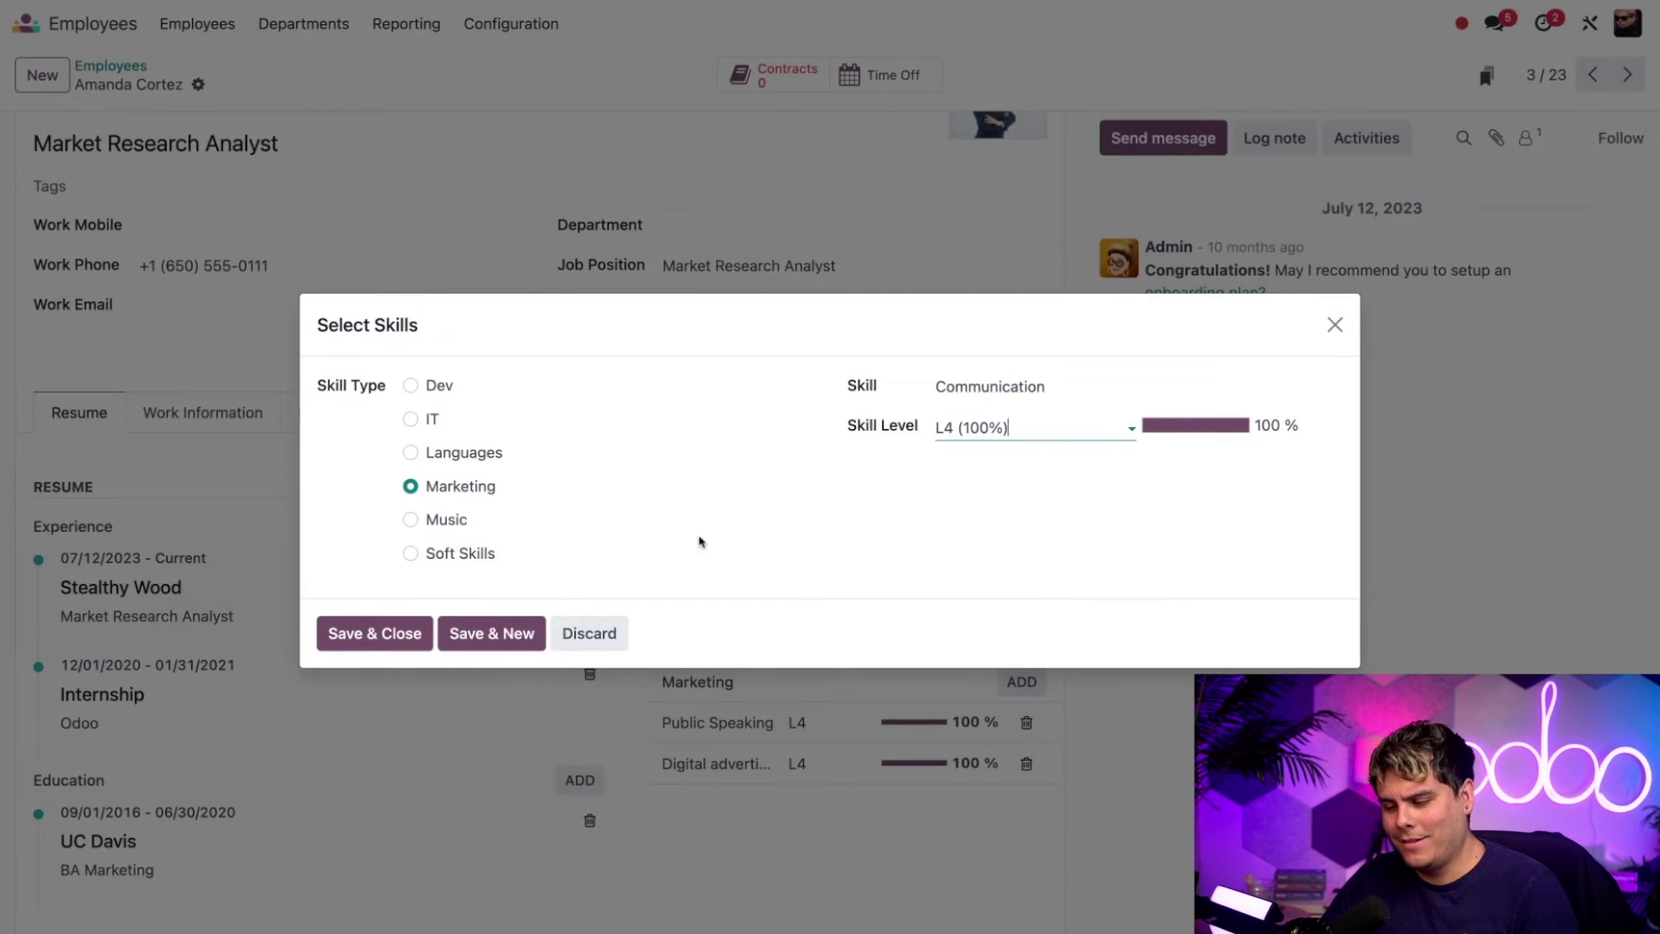
left_click(385, 638)
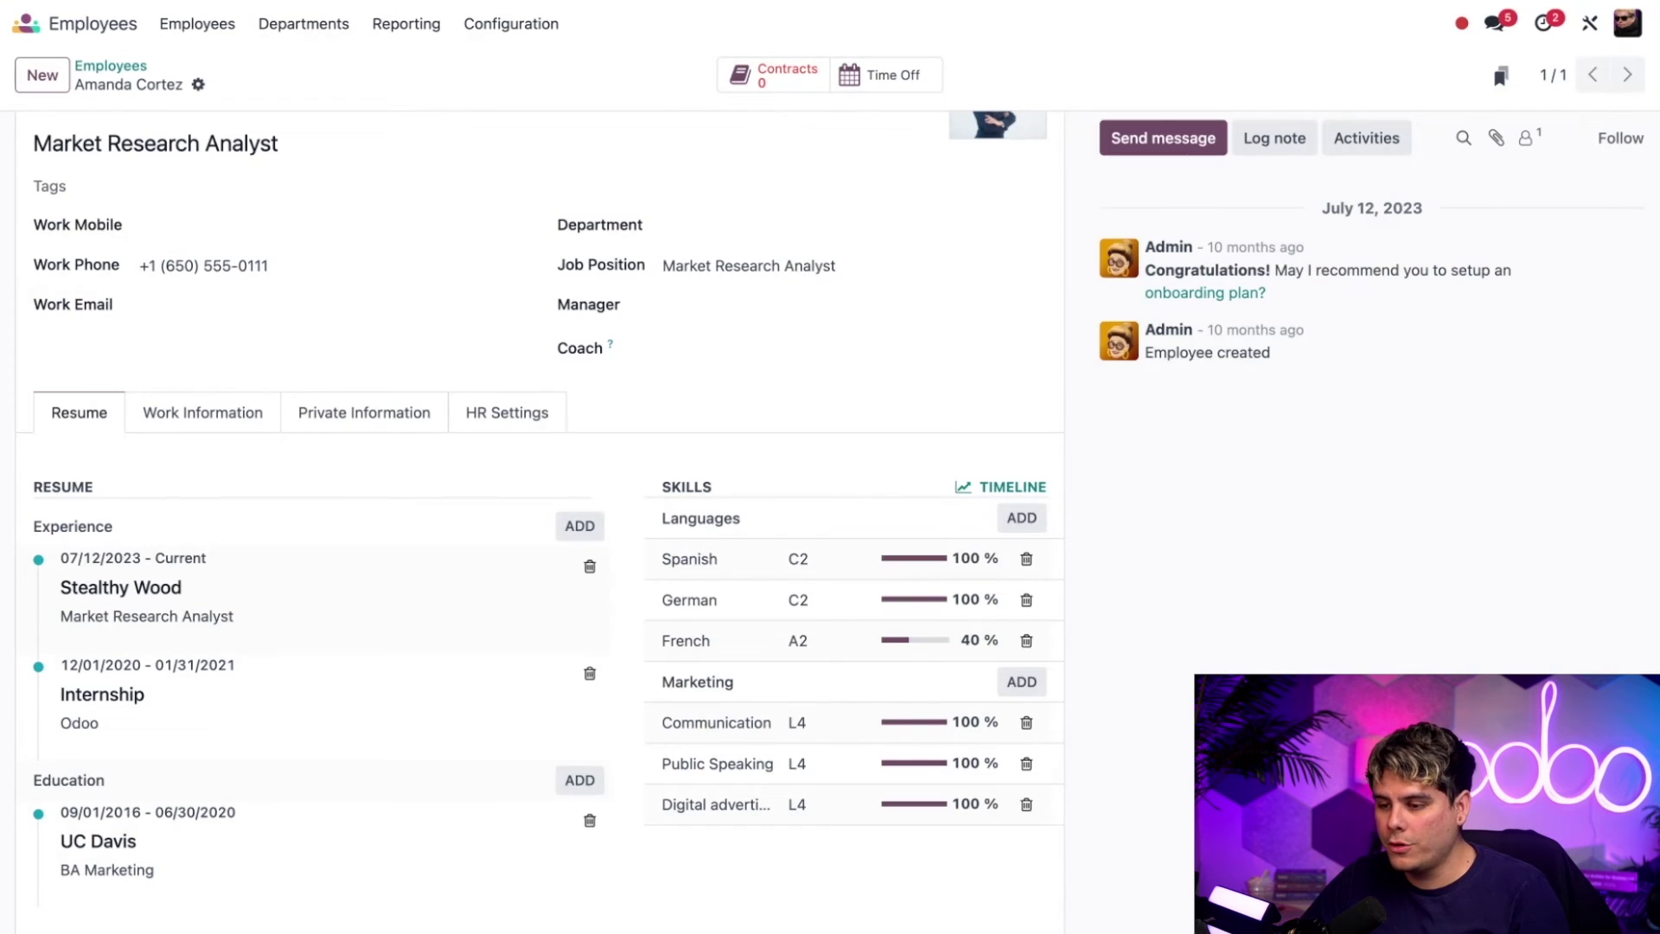
- Filter the employee directory by skill 'french' and resume text 'uc davis'
left_click(111, 66)
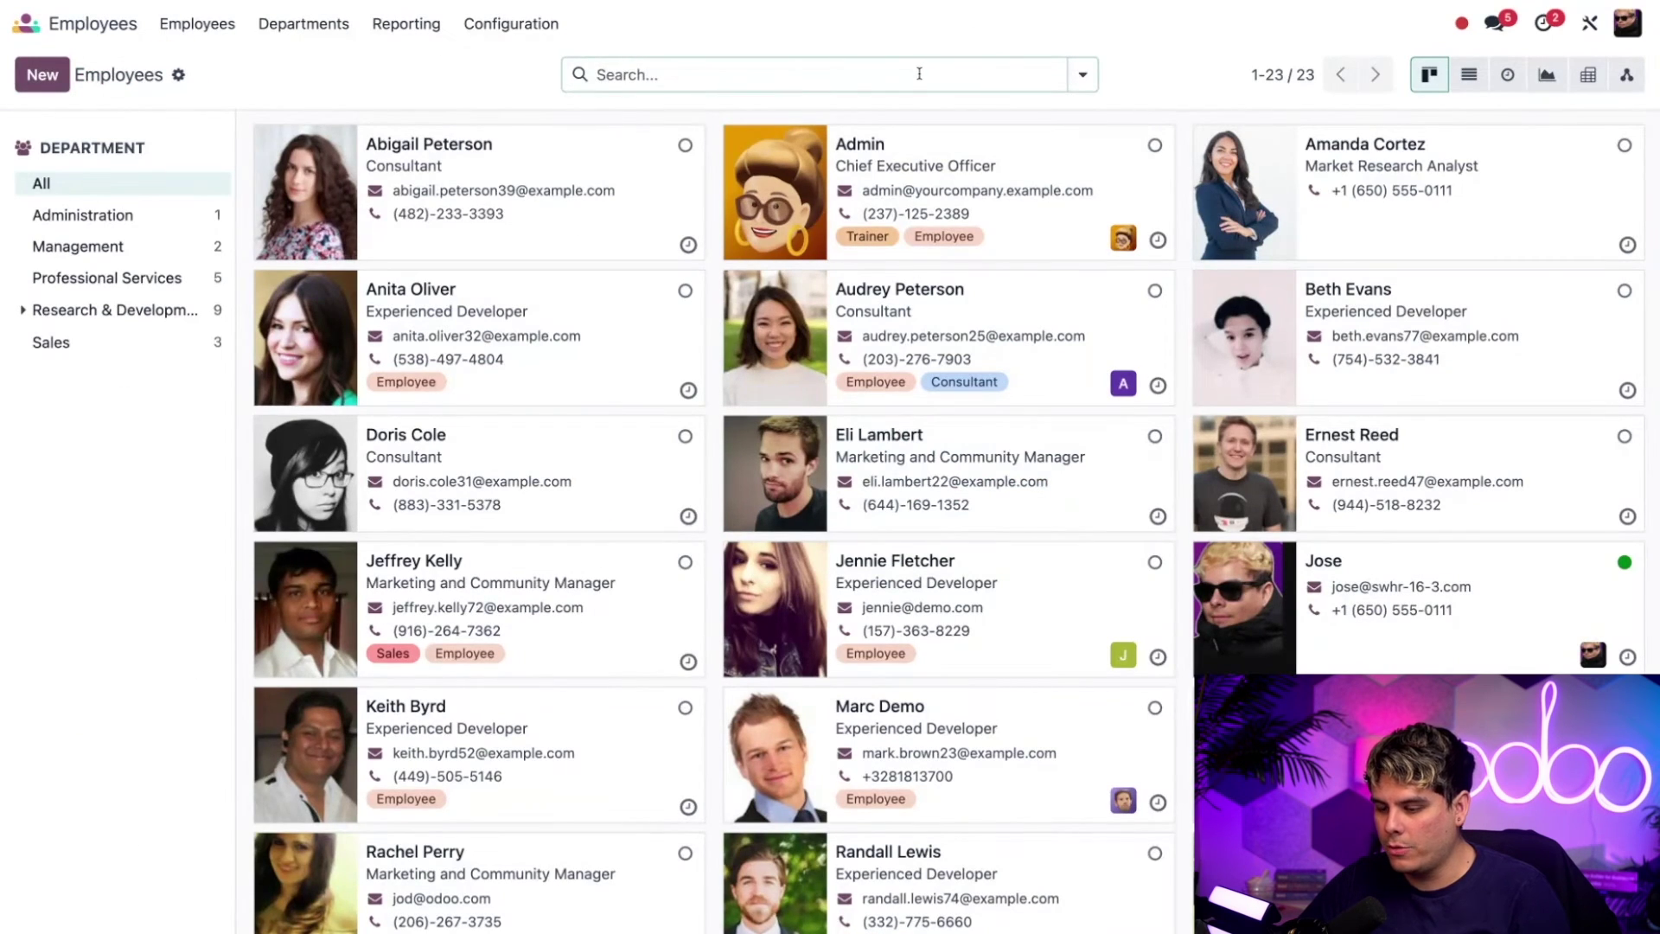
type("french")
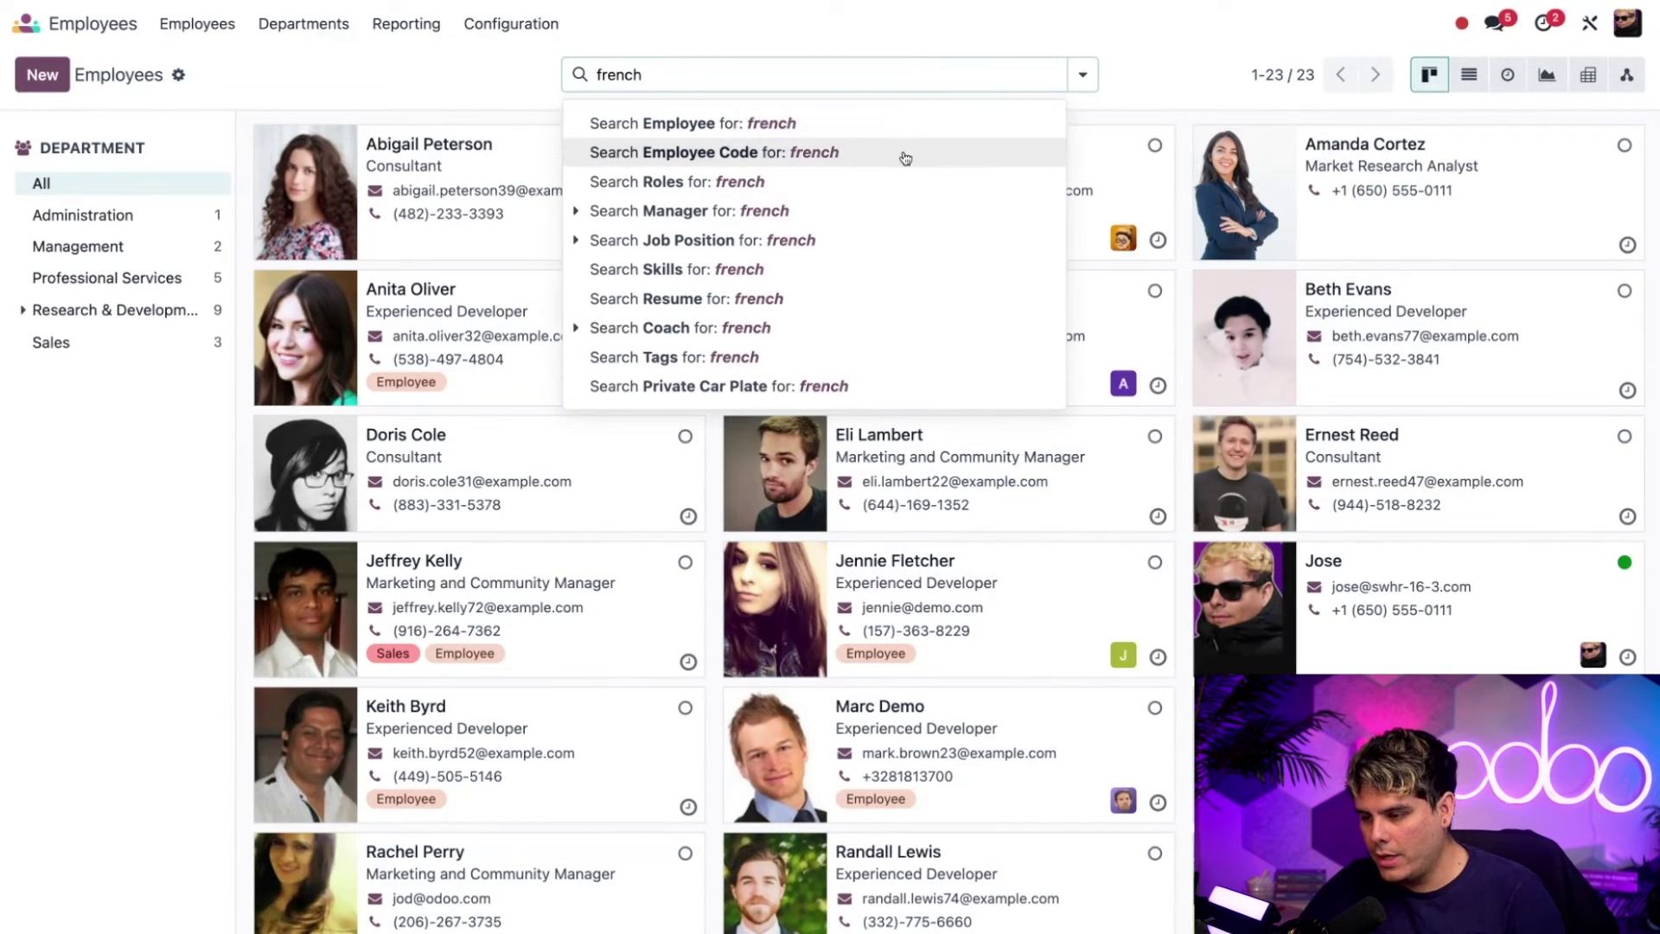
left_click(760, 269)
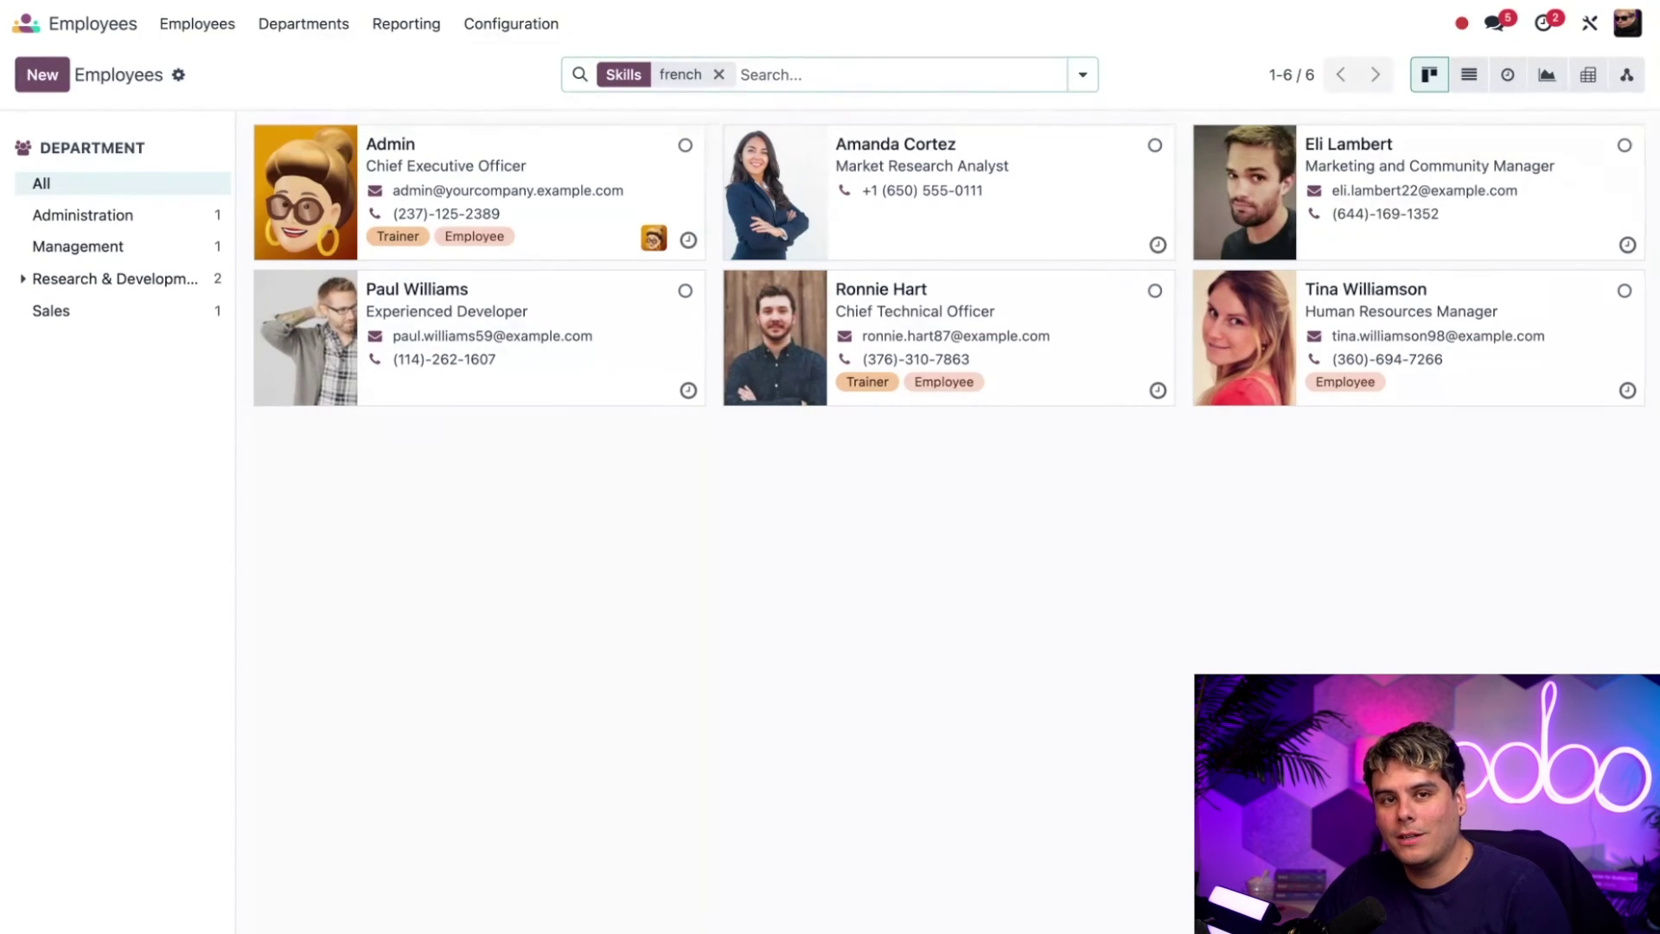
type("uc davis")
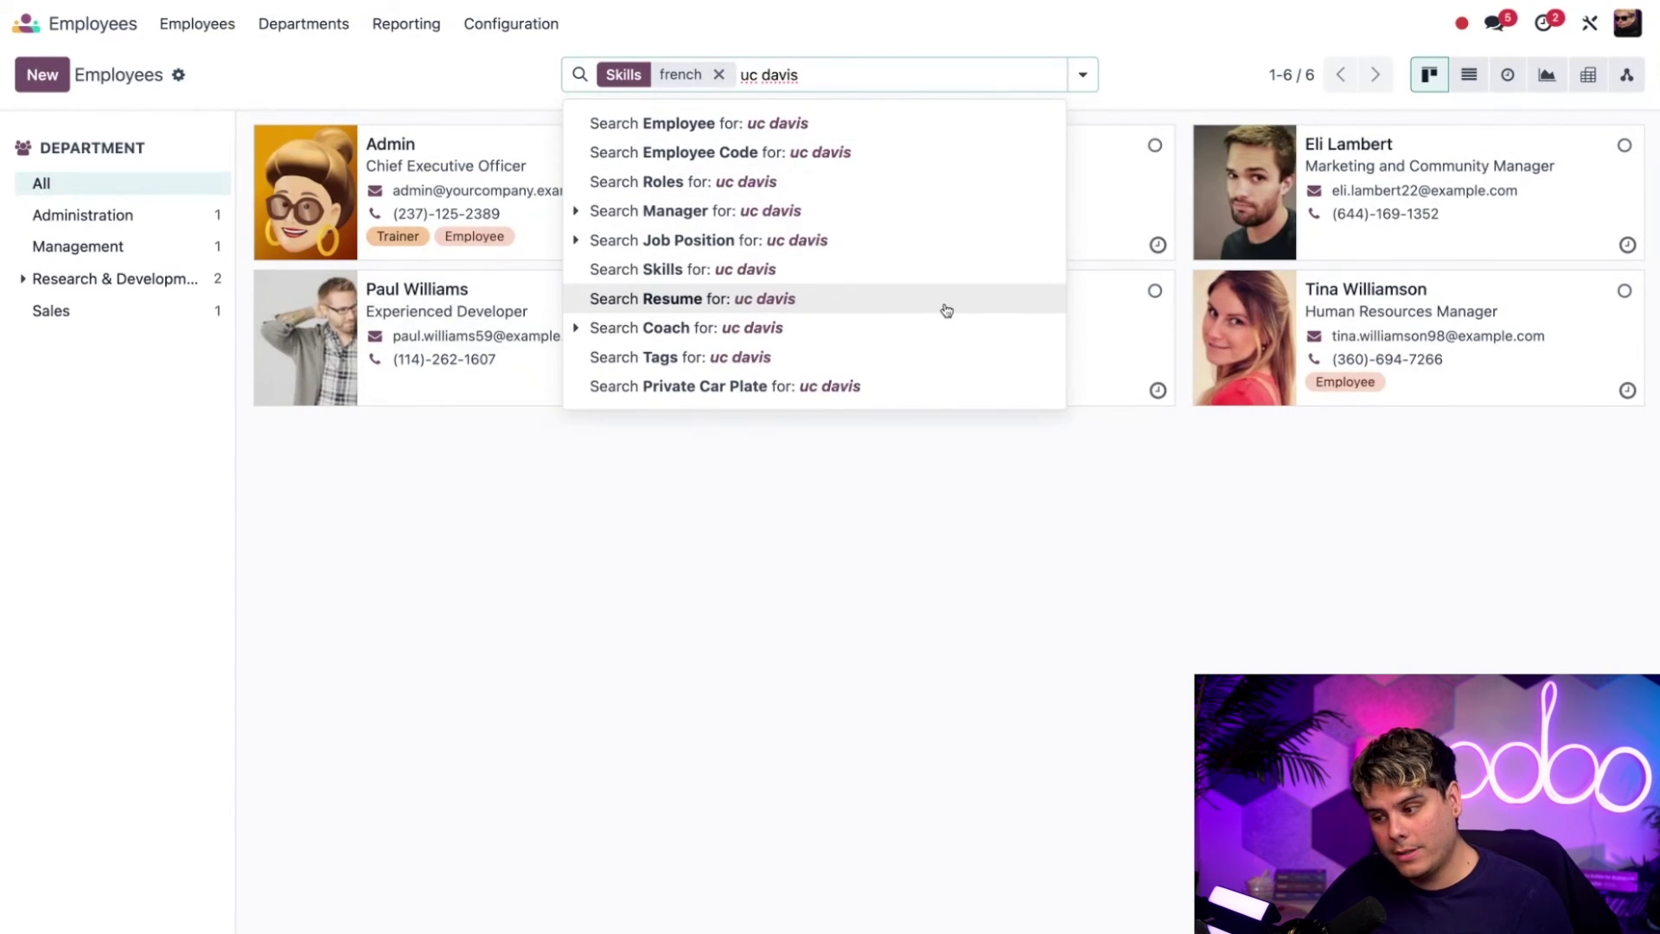
left_click(948, 312)
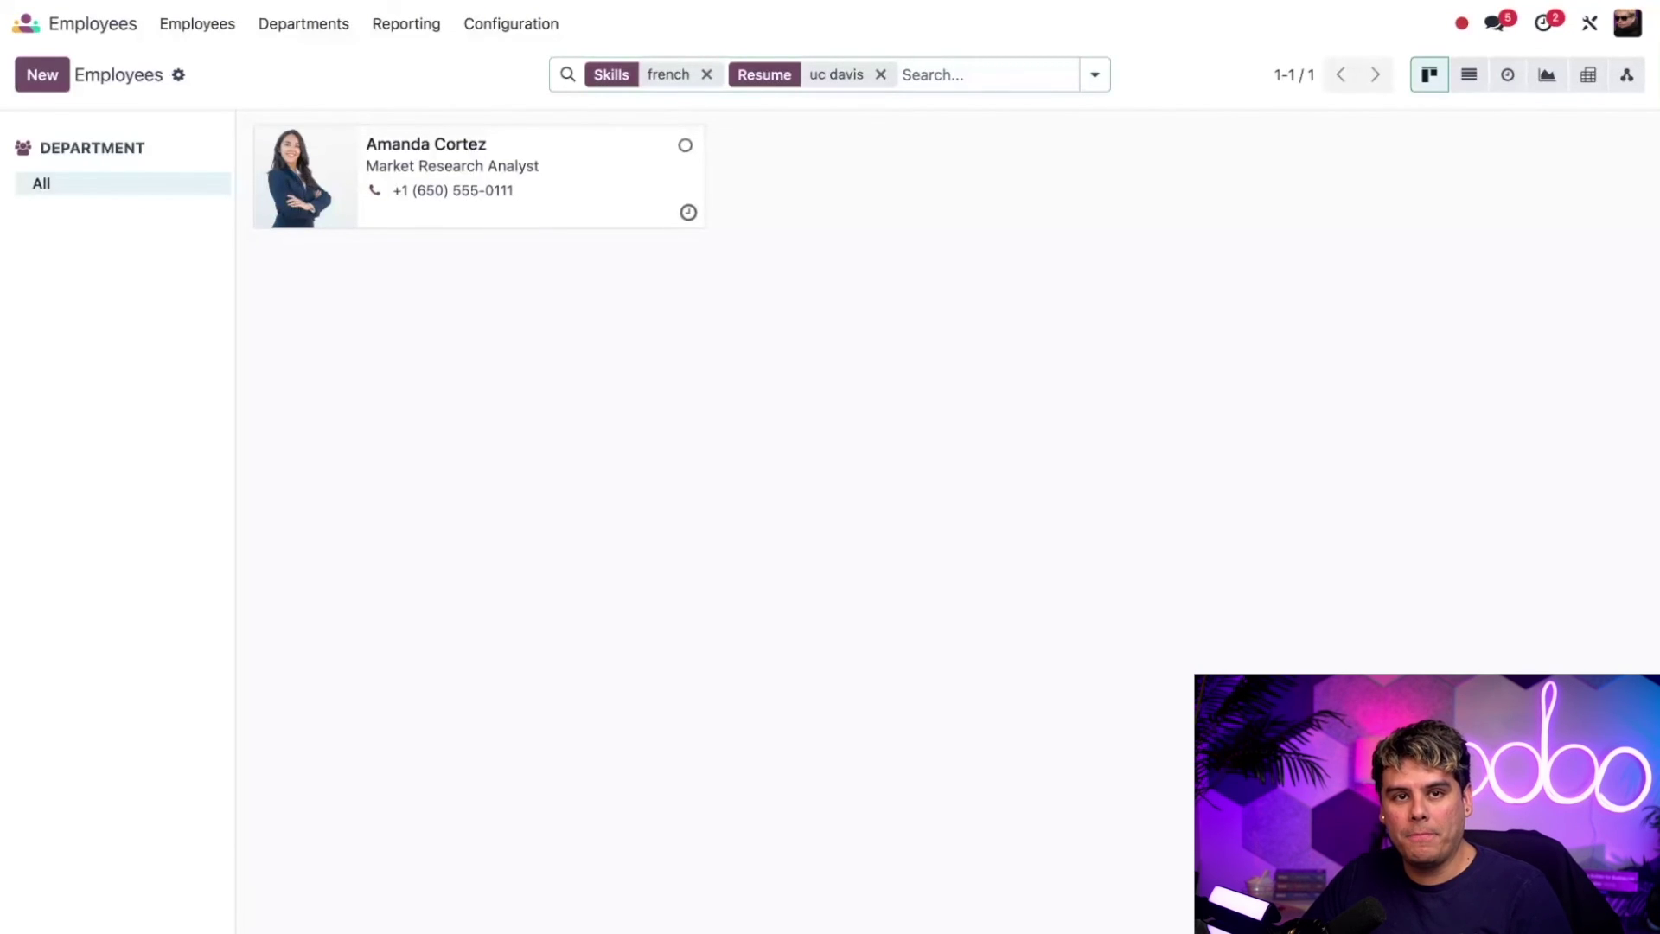
- Open the Employee Skills report and group it by Department only, dropping the Employee grouping
left_click(395, 33)
left_click(396, 95)
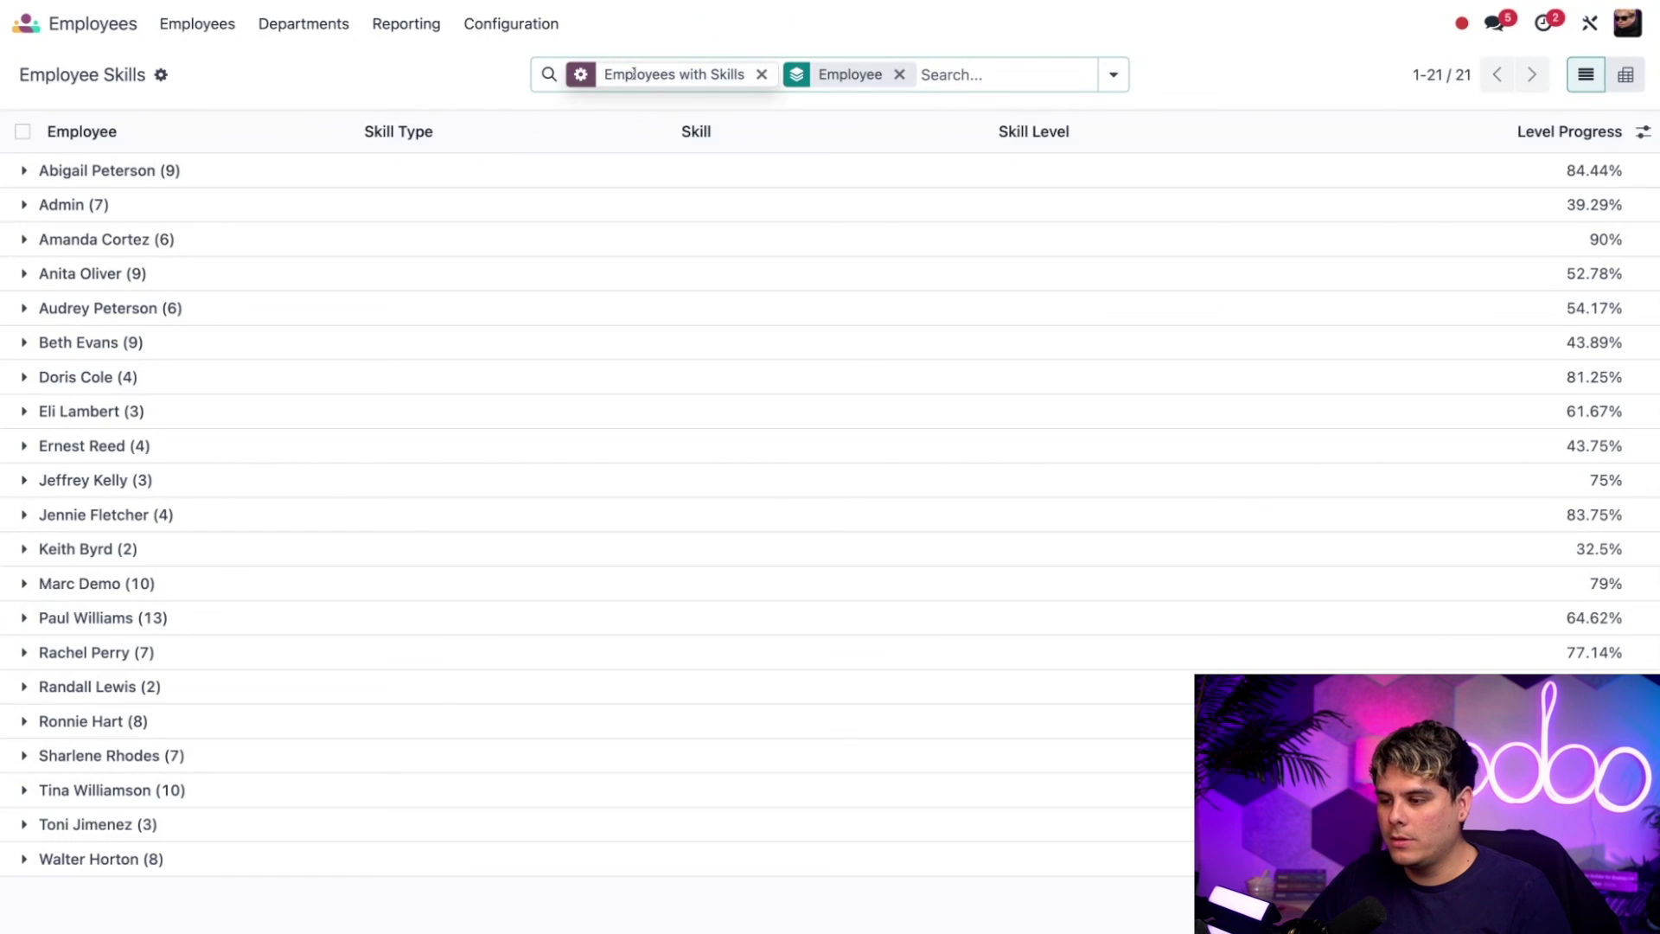
left_click(1113, 75)
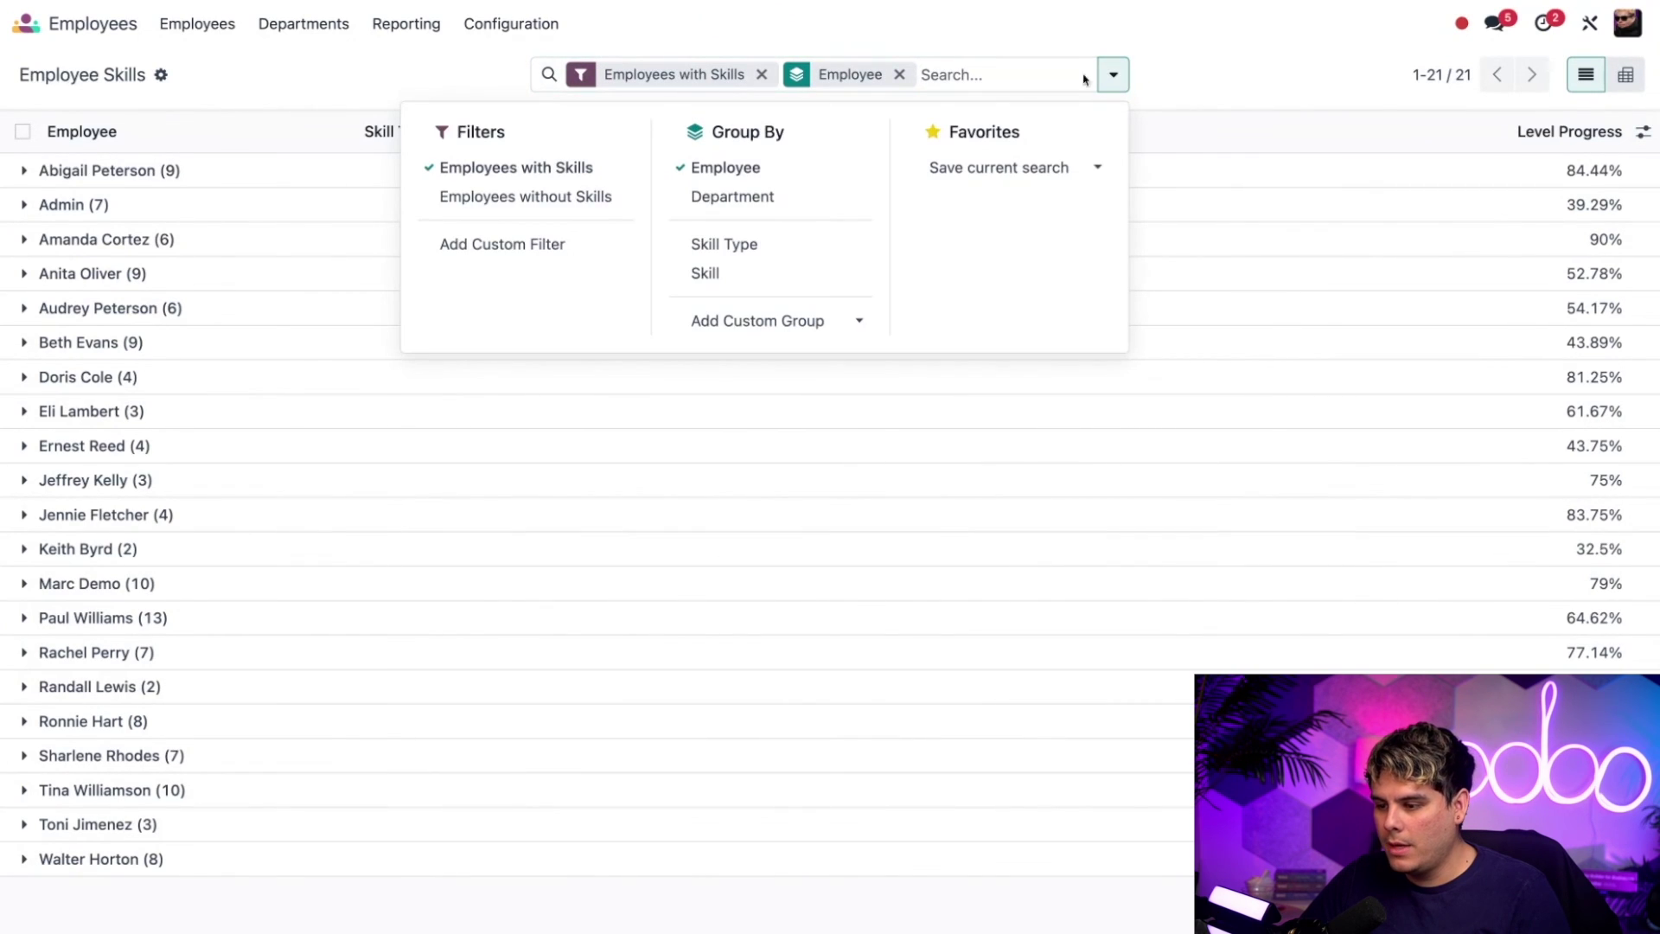
left_click(748, 193)
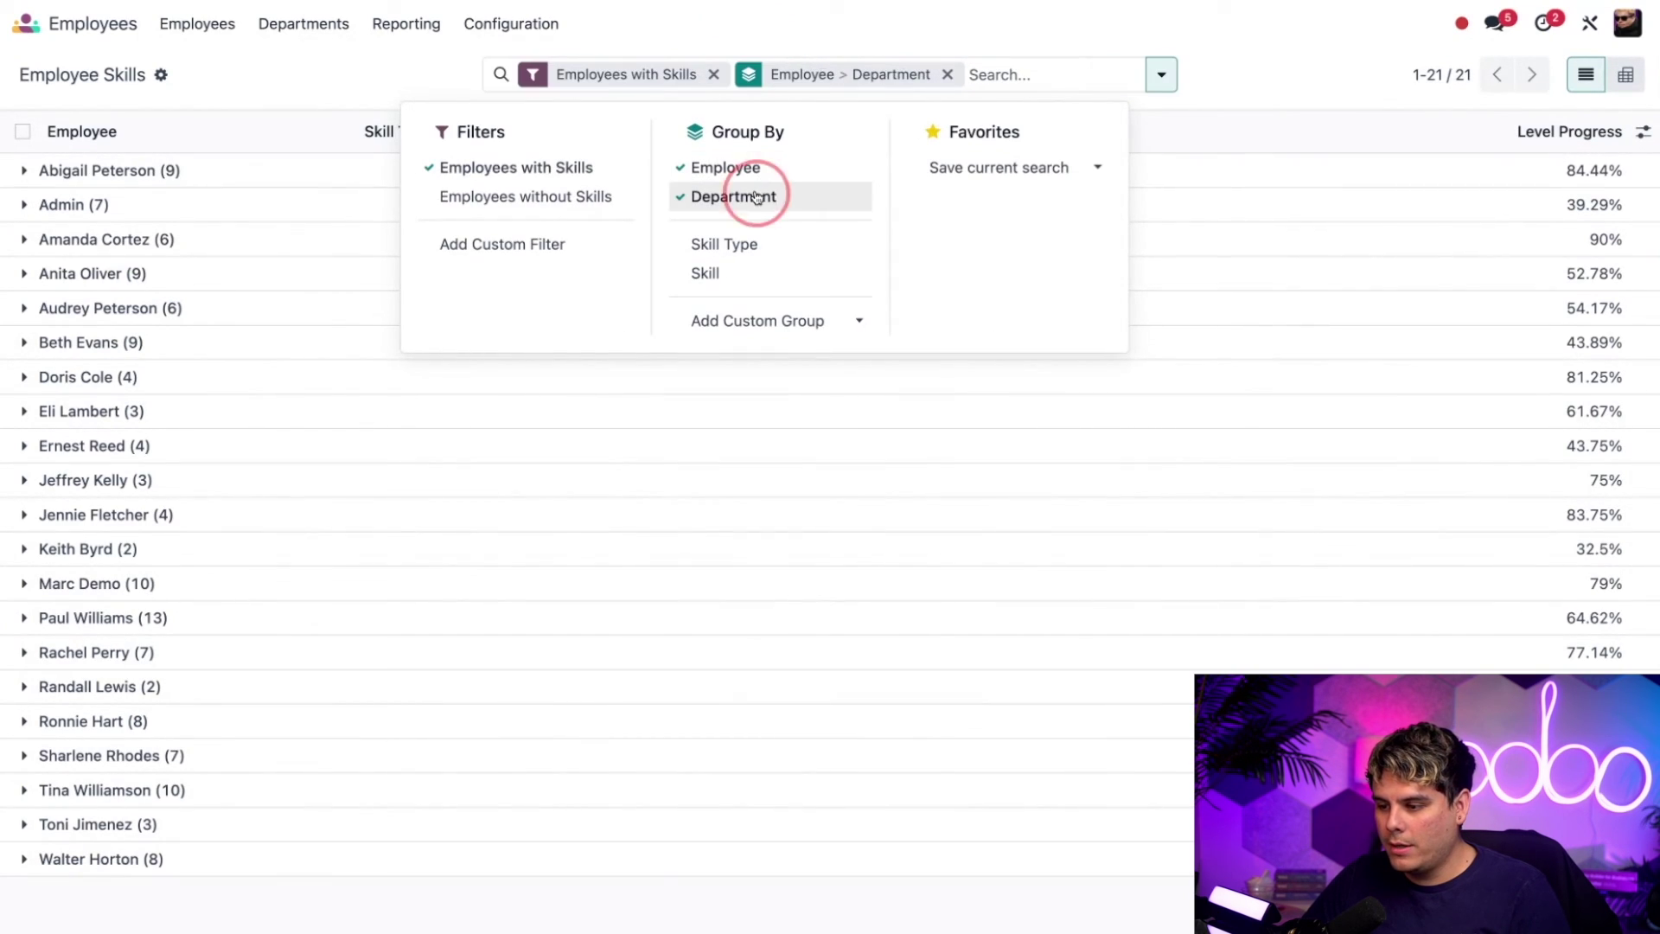
left_click(390, 75)
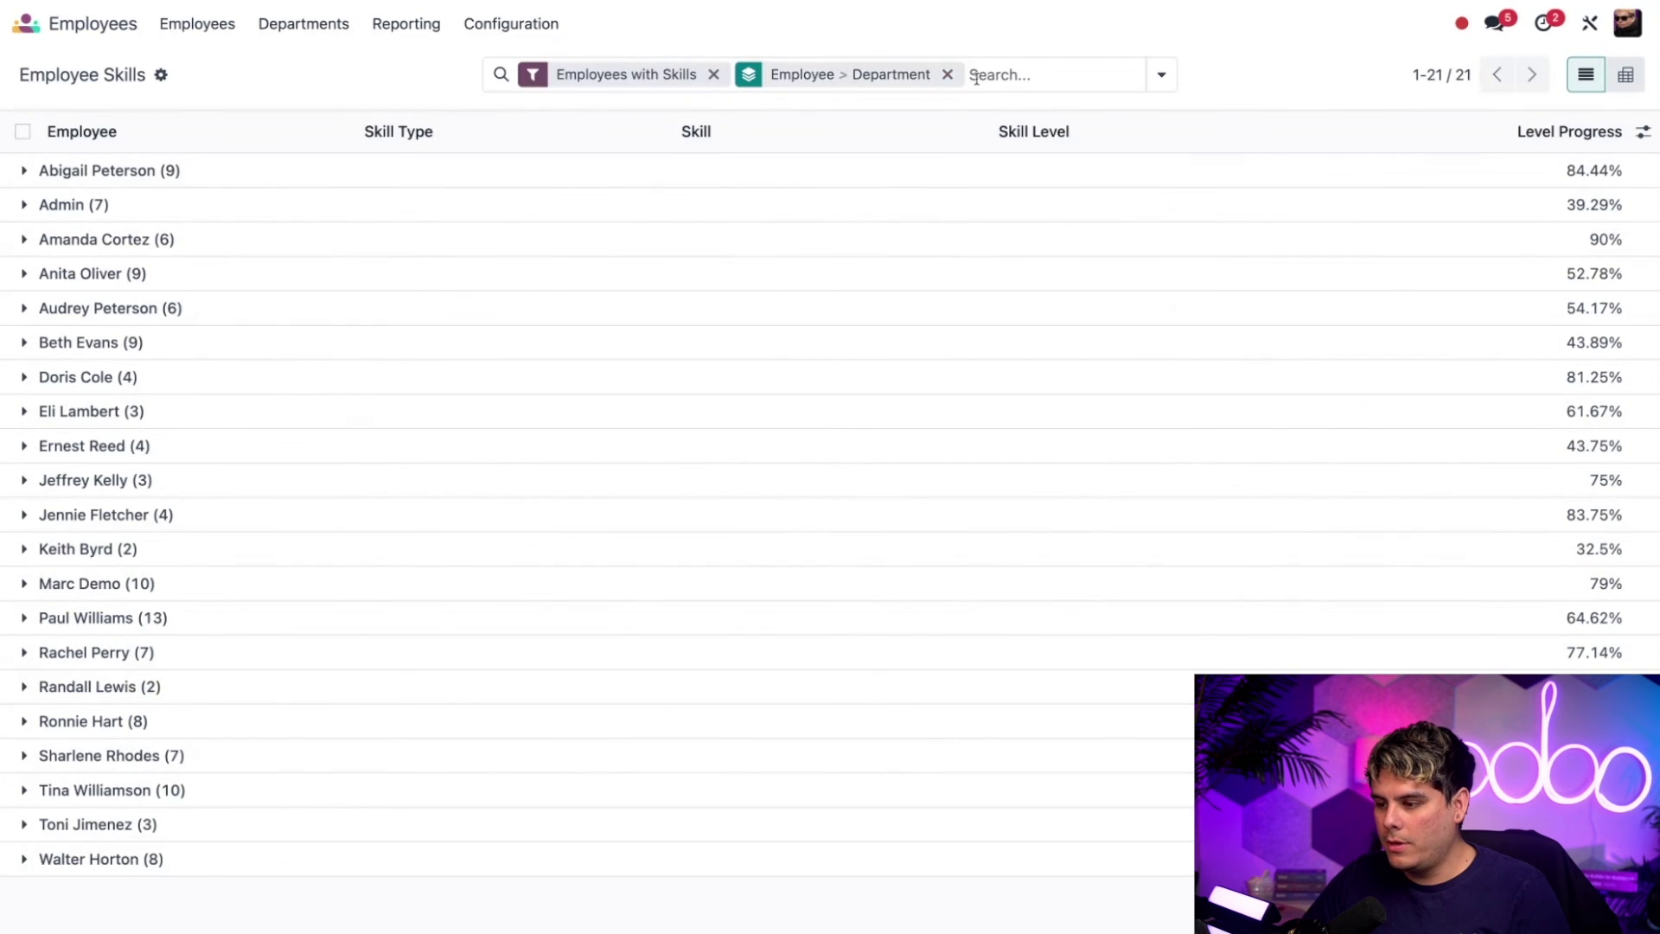
left_click(1162, 74)
left_click(735, 167)
left_click(374, 60)
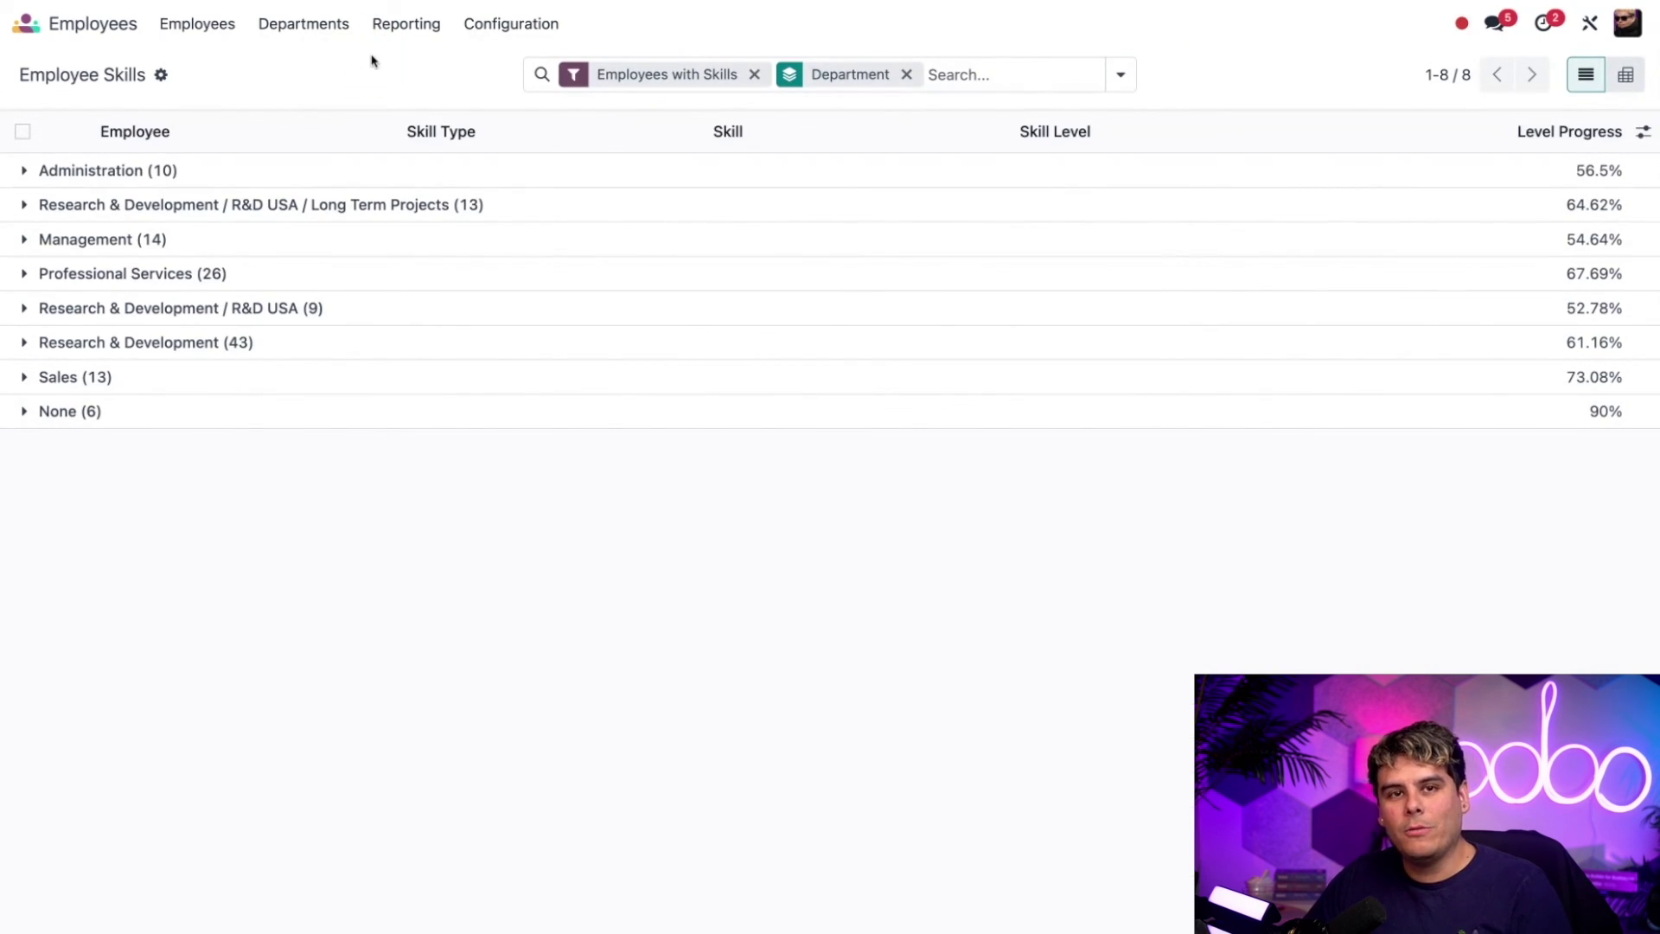